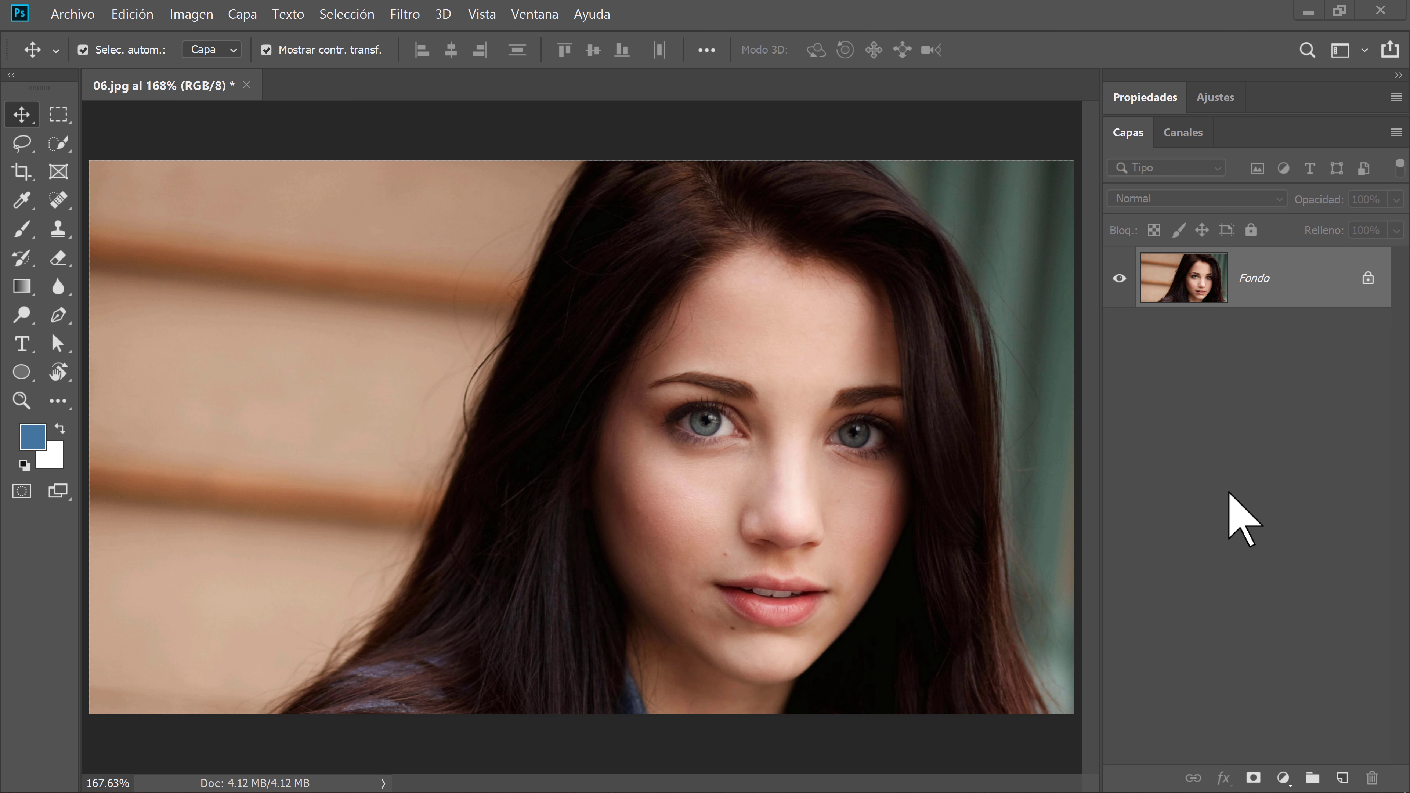
Open the Filtro menu over the unedited portrait 06.jpg on its Fondo layer
left_click(405, 15)
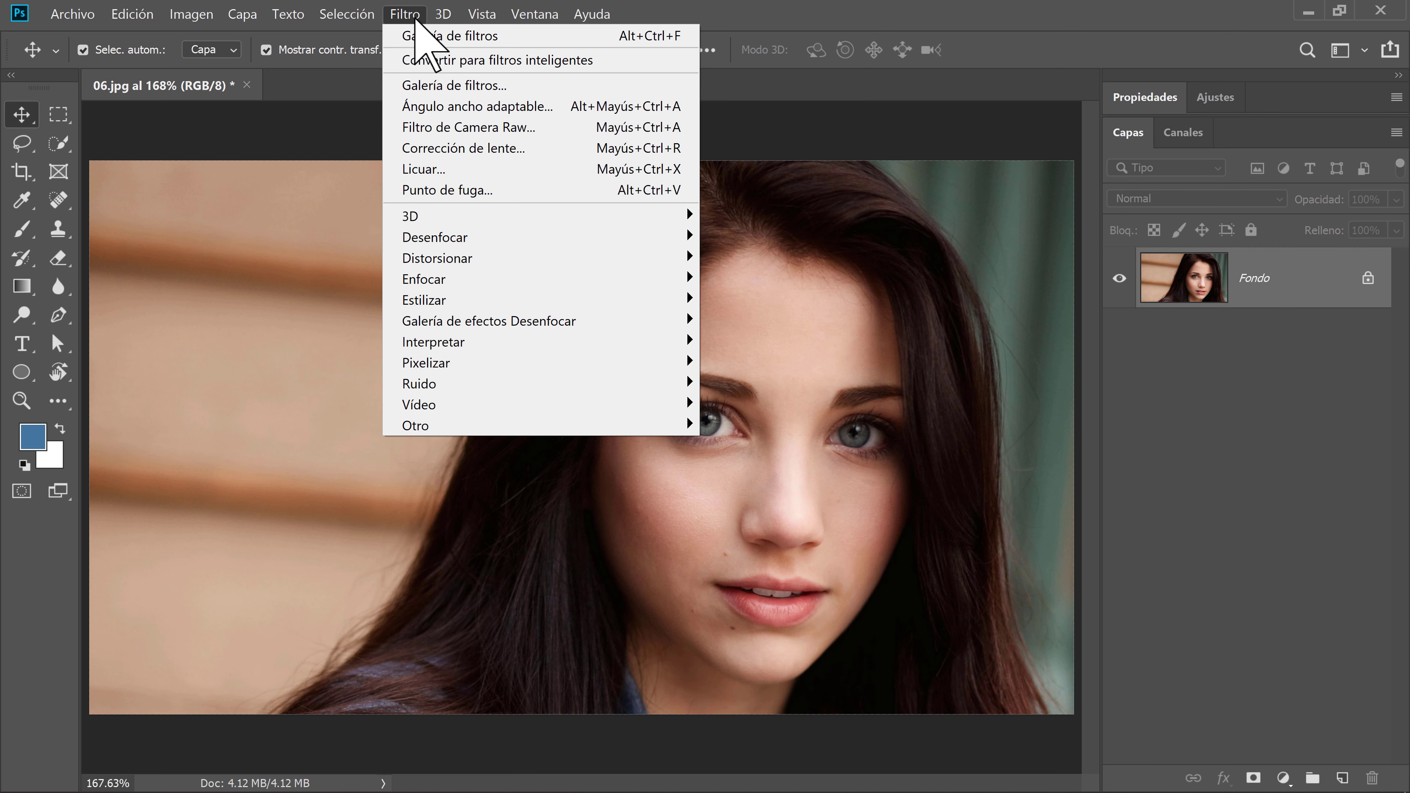
Convert the portrait layer into smart object Capa 0 with Convertir para filtros inteligentes
left_click(425, 60)
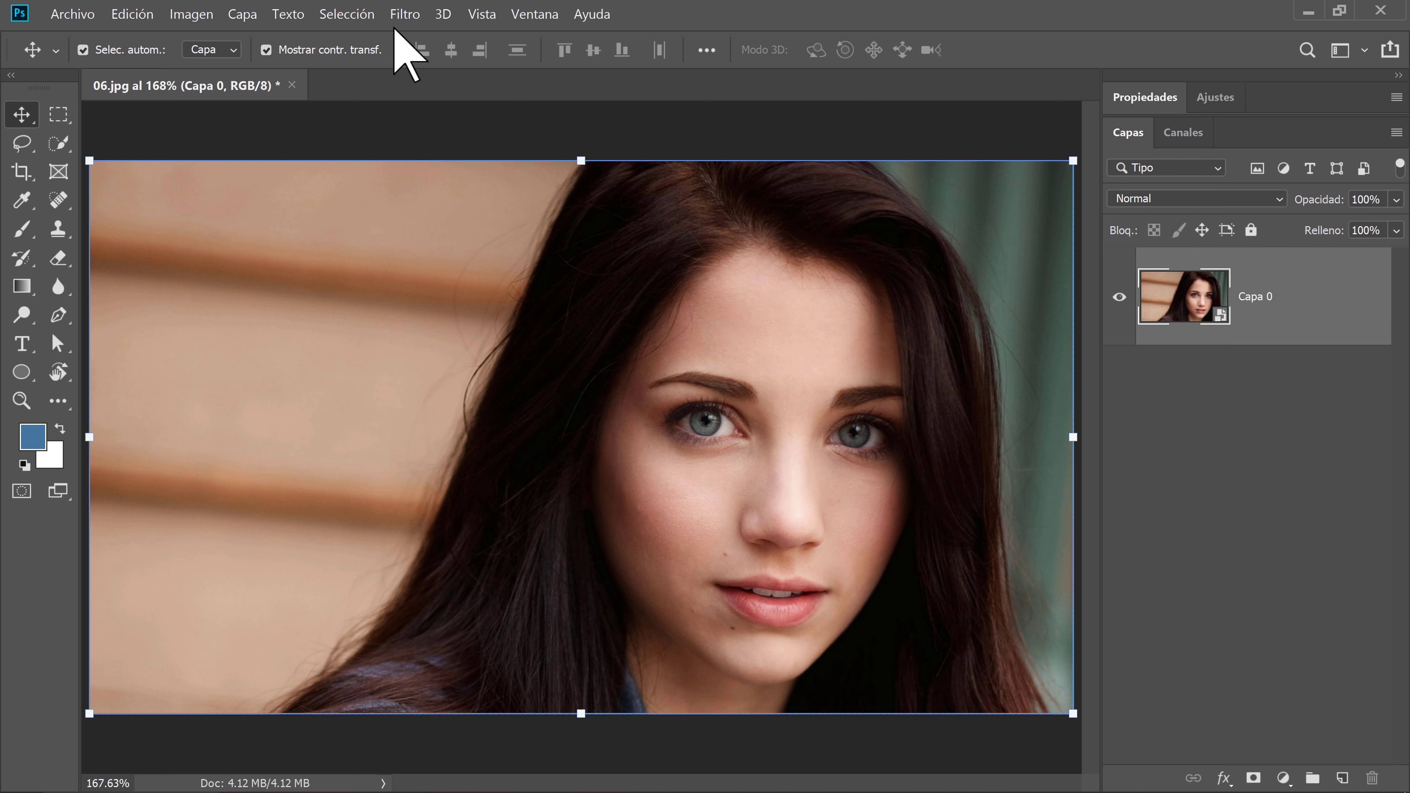
left_click(405, 14)
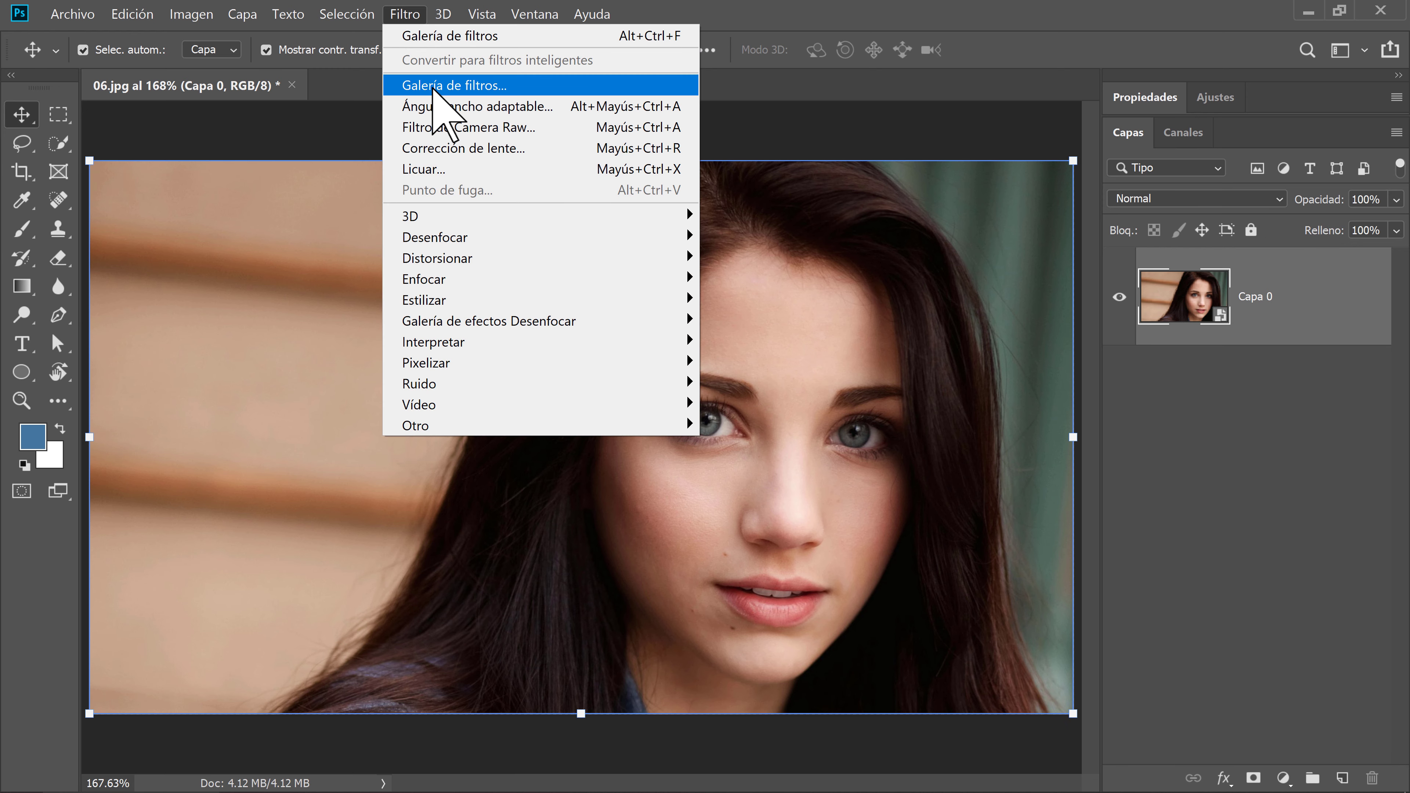
In Galería de filtros, try the Granulado, Grietas and Retazos textures, then preview Azulejo de mosaico
left_click(439, 85)
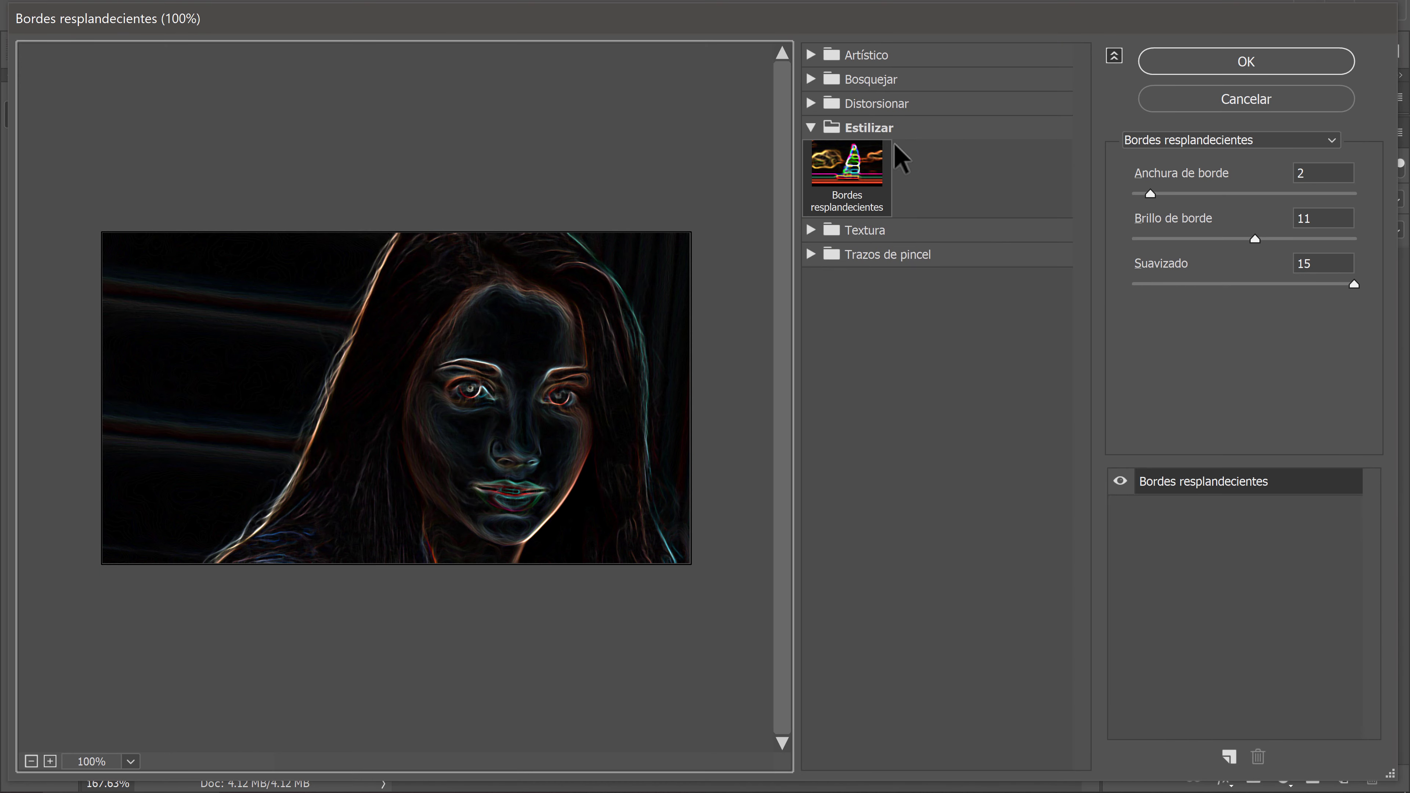
left_click(833, 231)
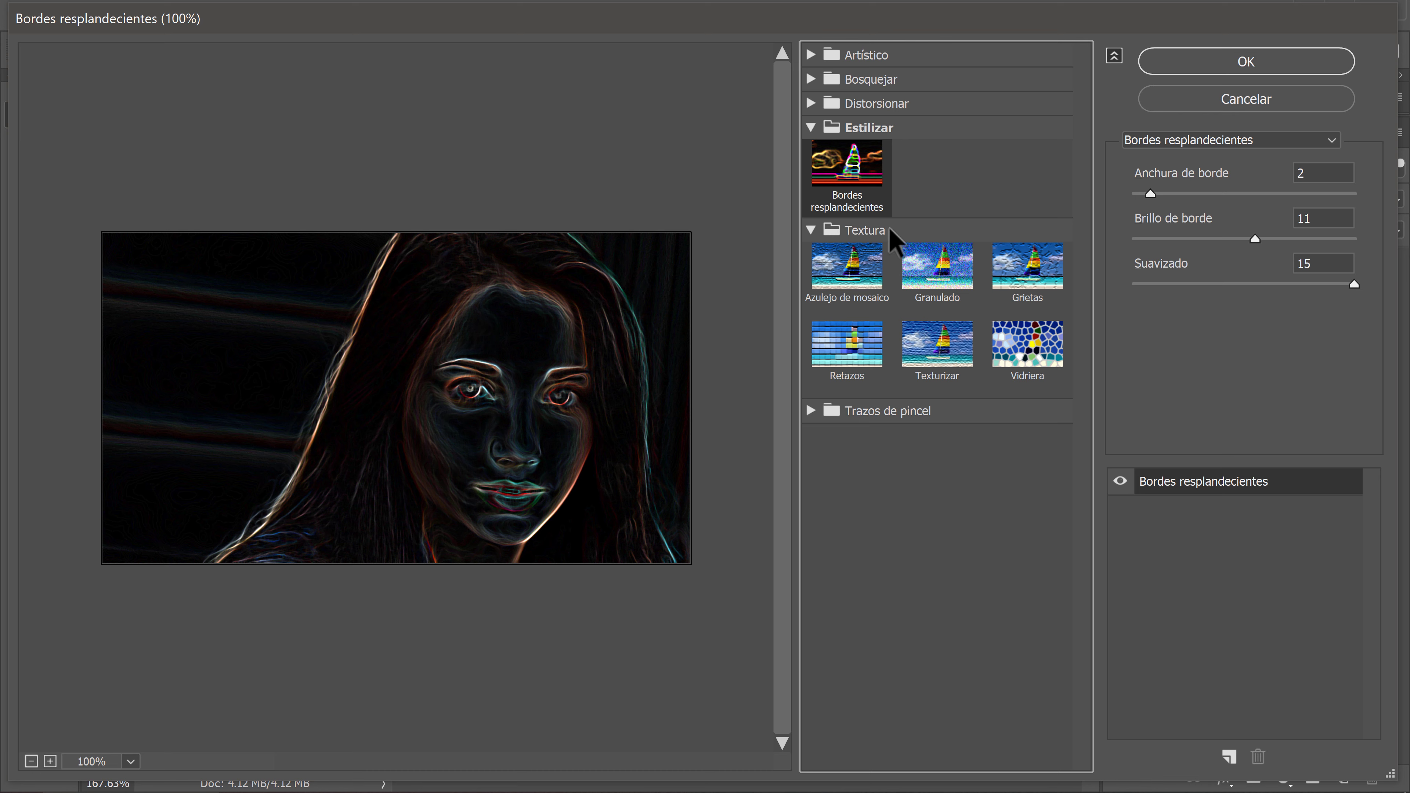
left_click(847, 267)
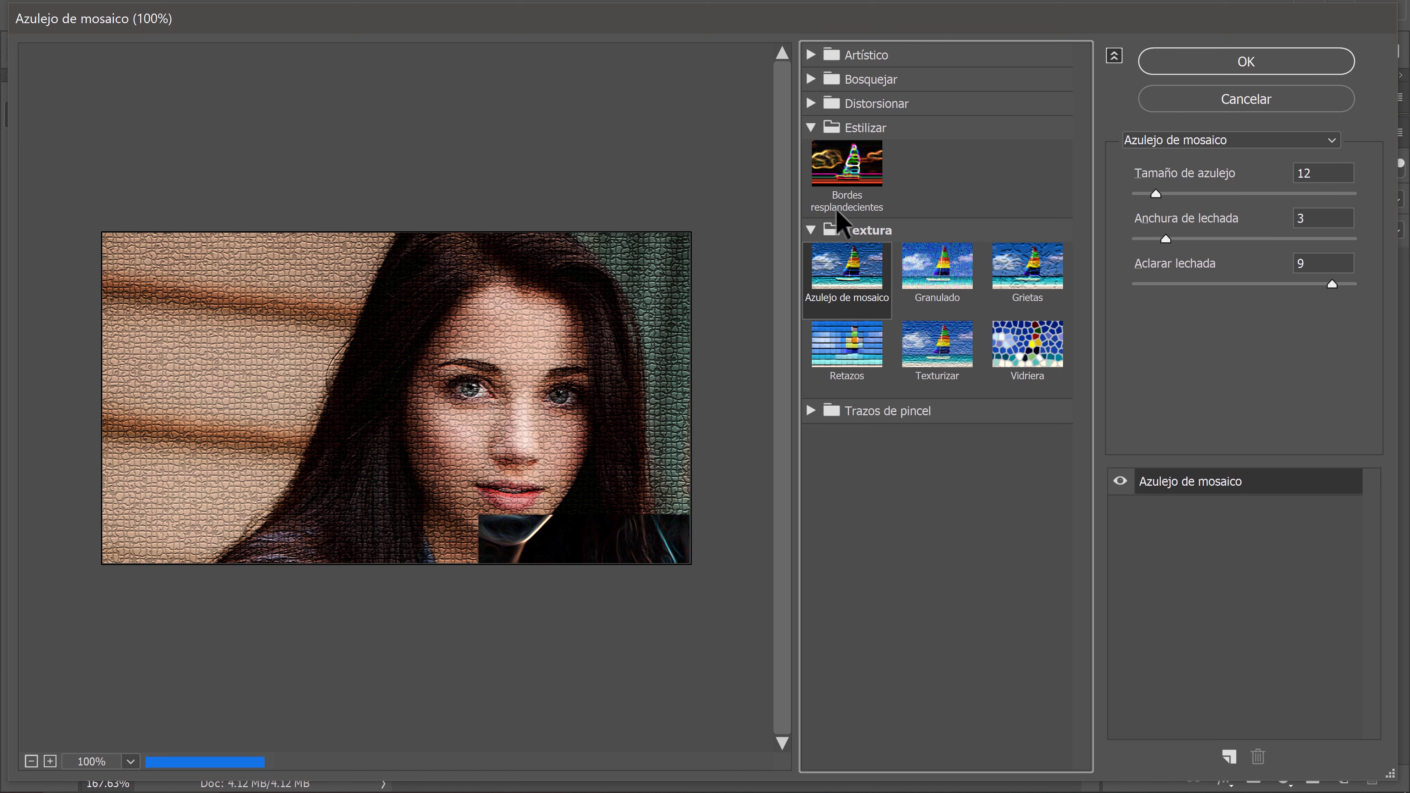
left_click(812, 127)
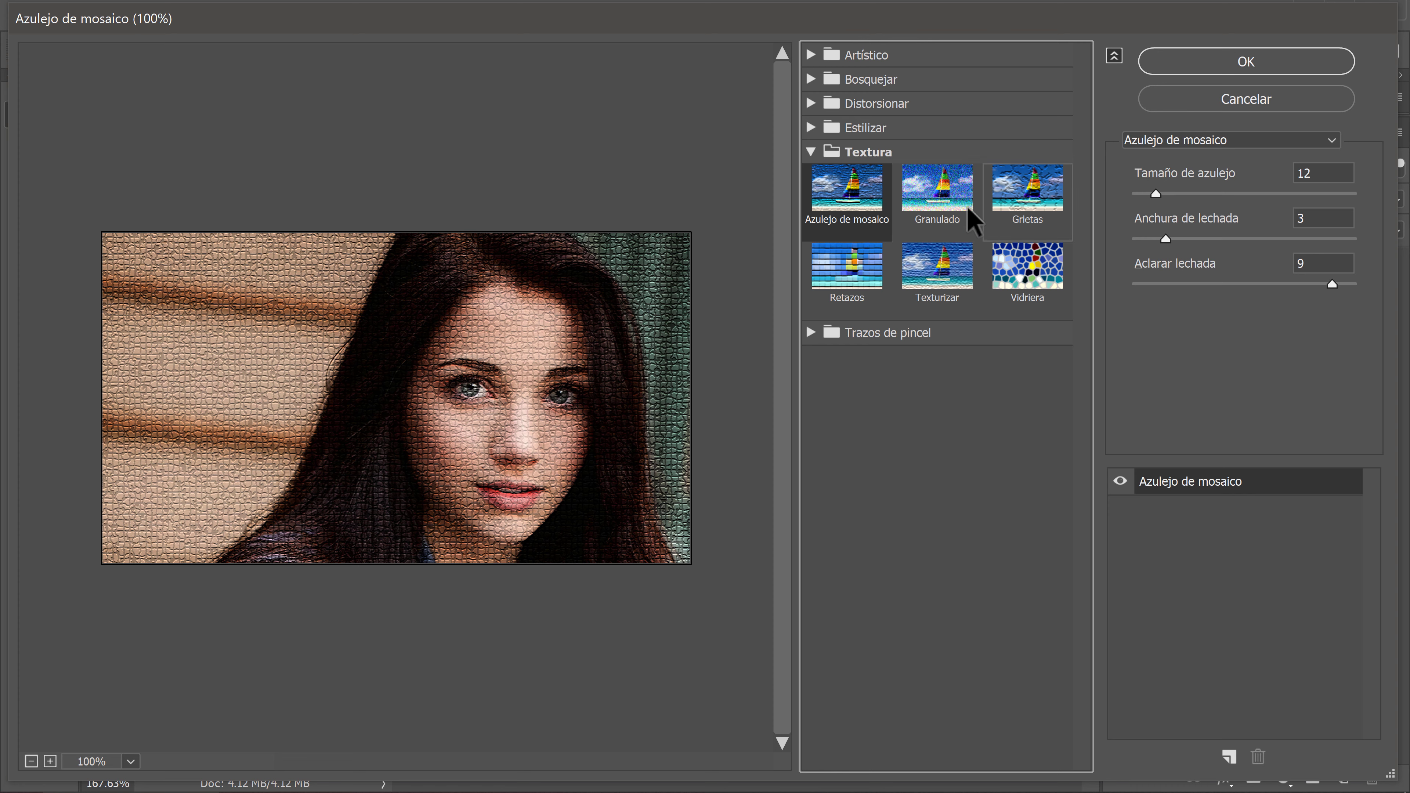
left_click(937, 188)
left_click(1027, 192)
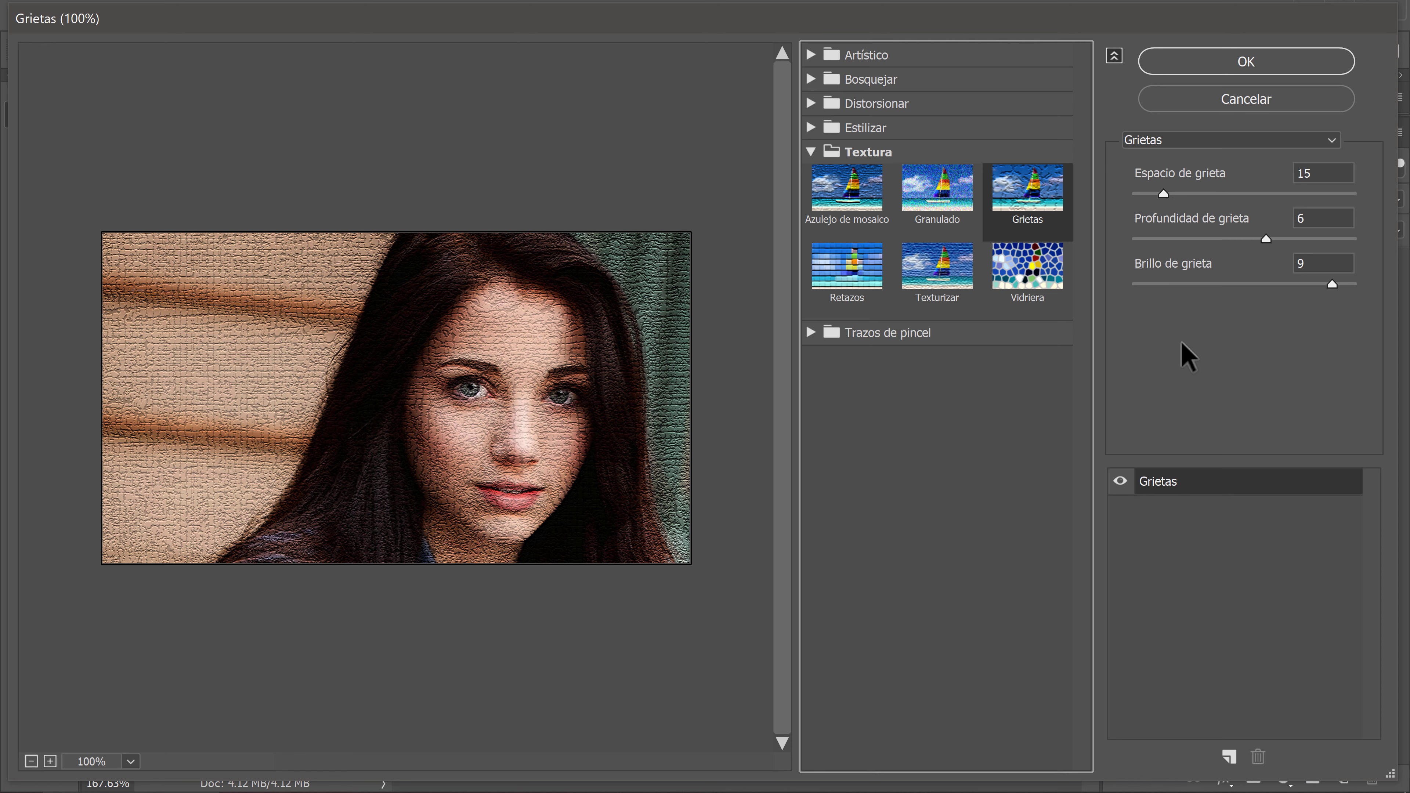
left_click(848, 267)
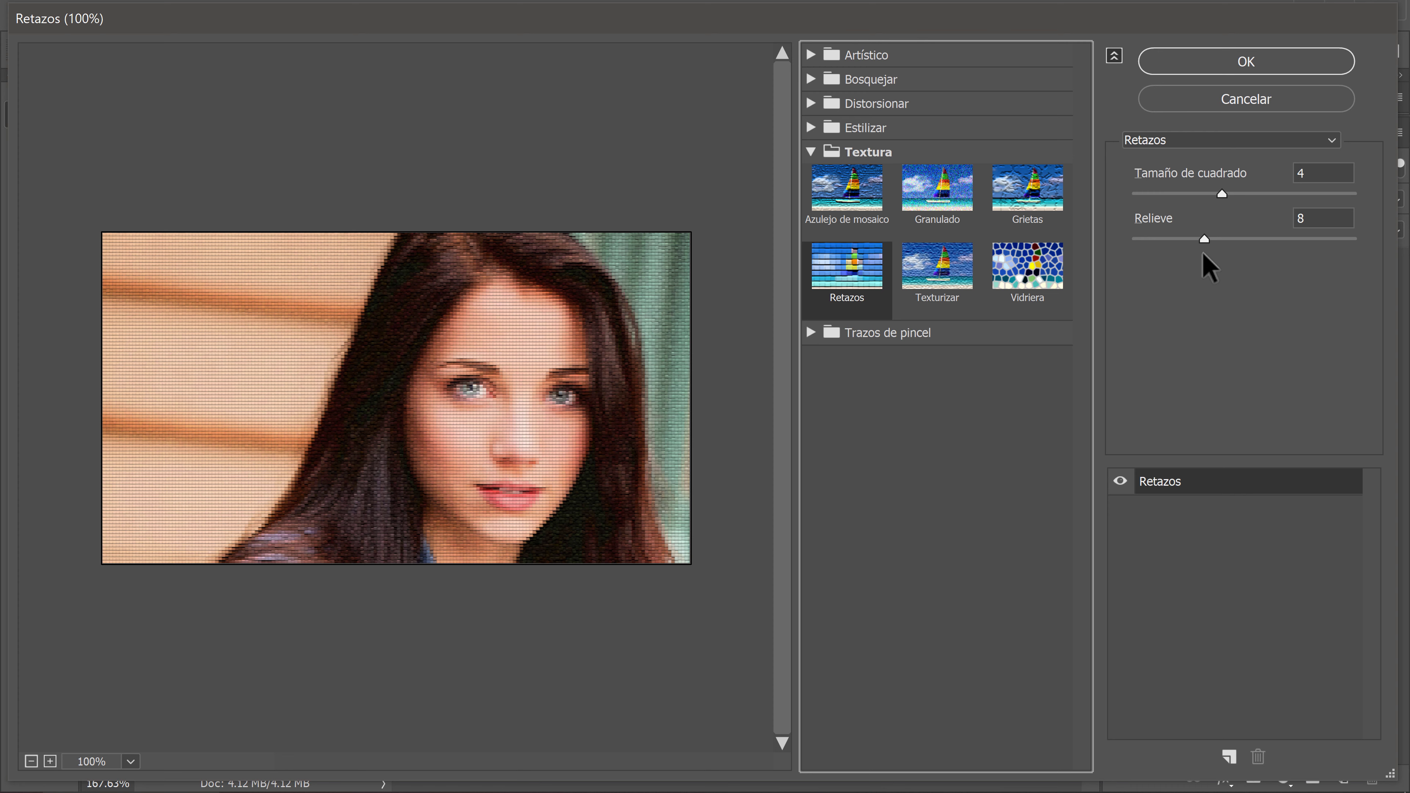
left_click(847, 188)
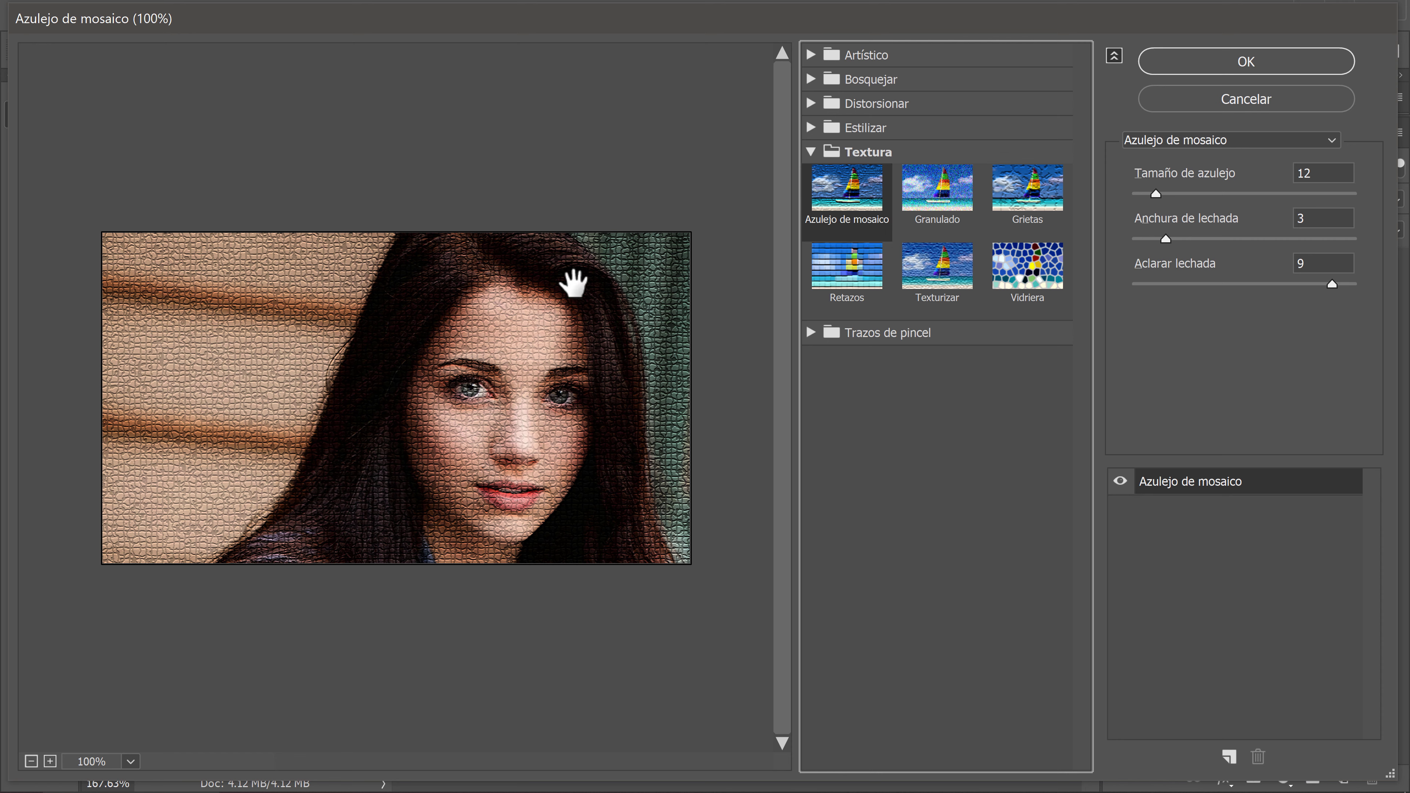
Apply Azulejo de mosaico with tile size 10, grout width 1 and grout lightness 5
left_click_drag(1157, 193, 1204, 193)
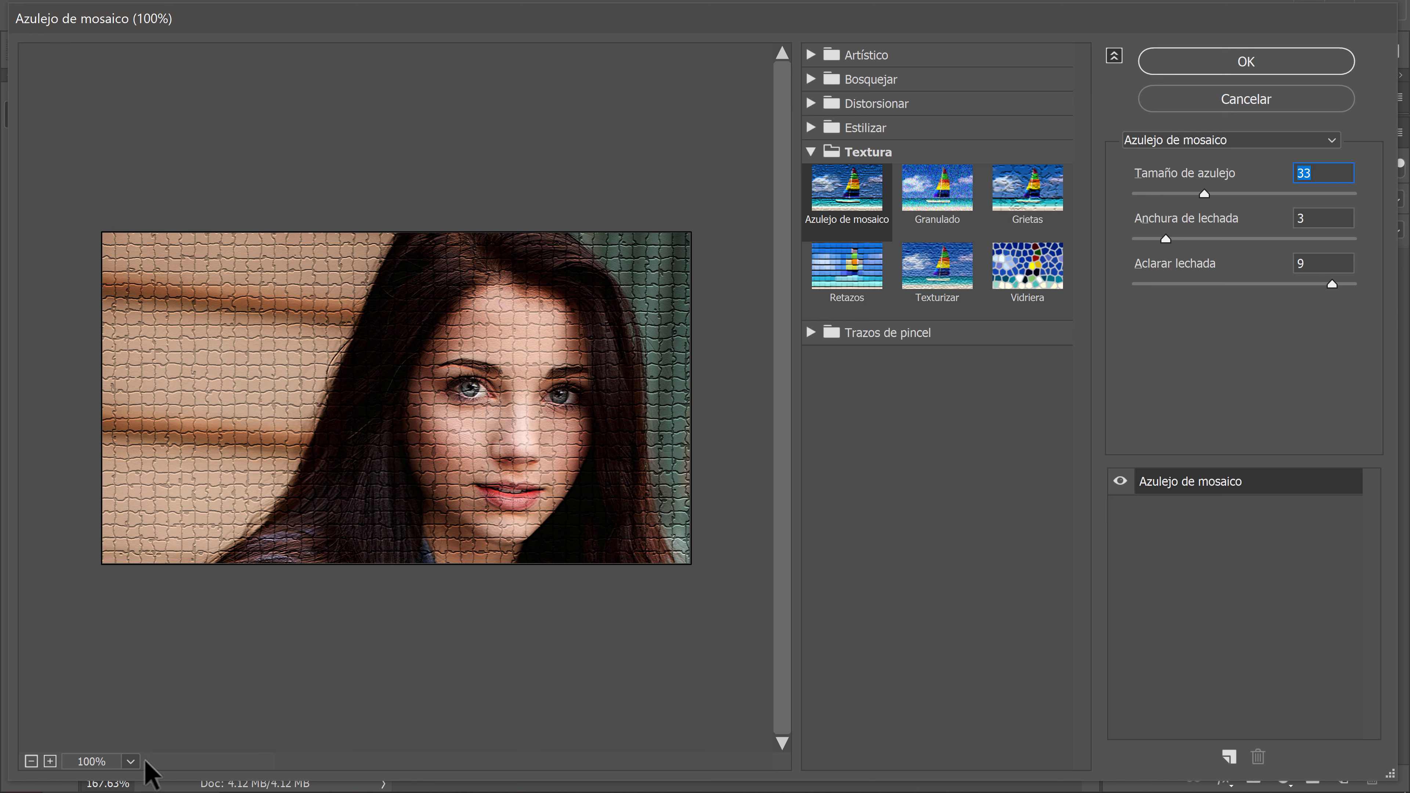
left_click(133, 762)
left_click(151, 722)
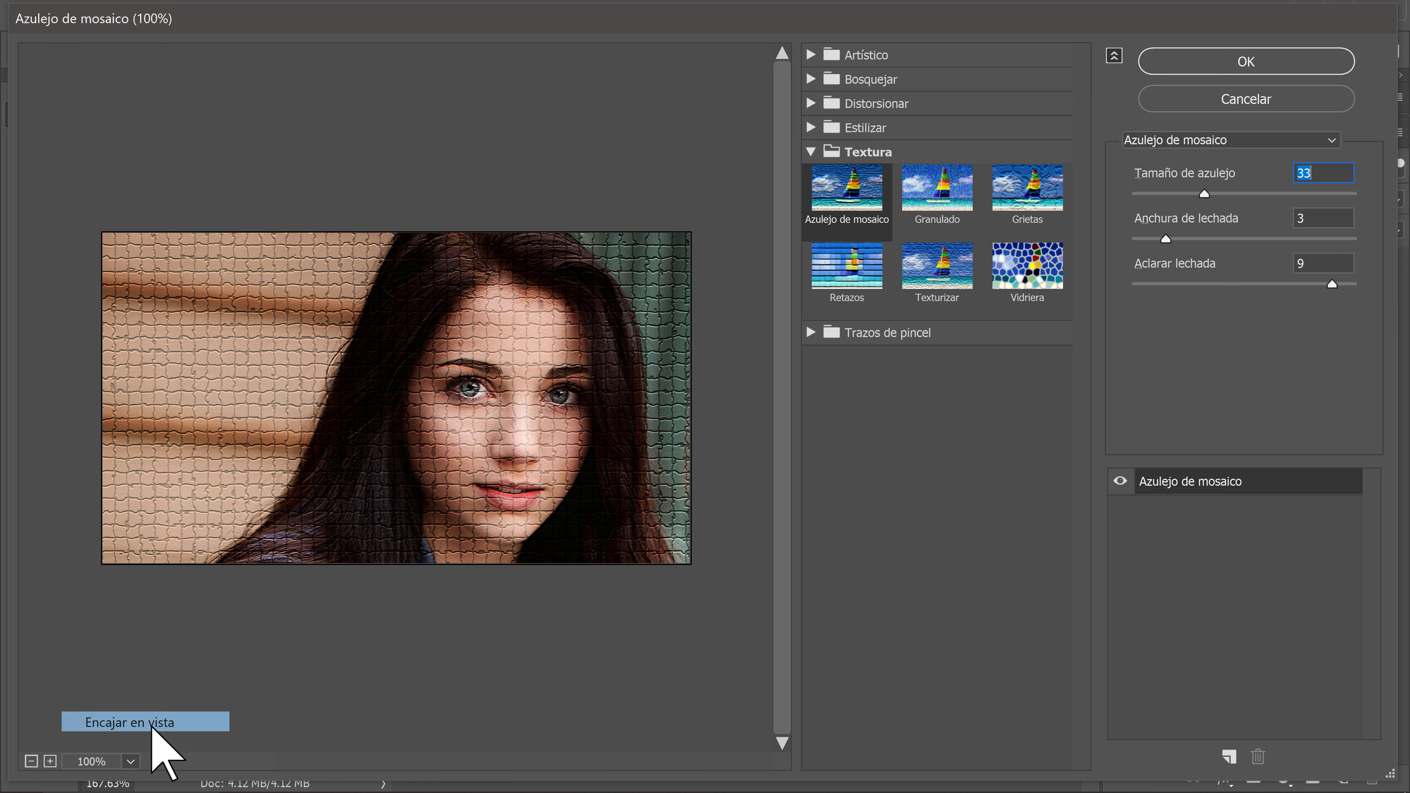
left_click(132, 762)
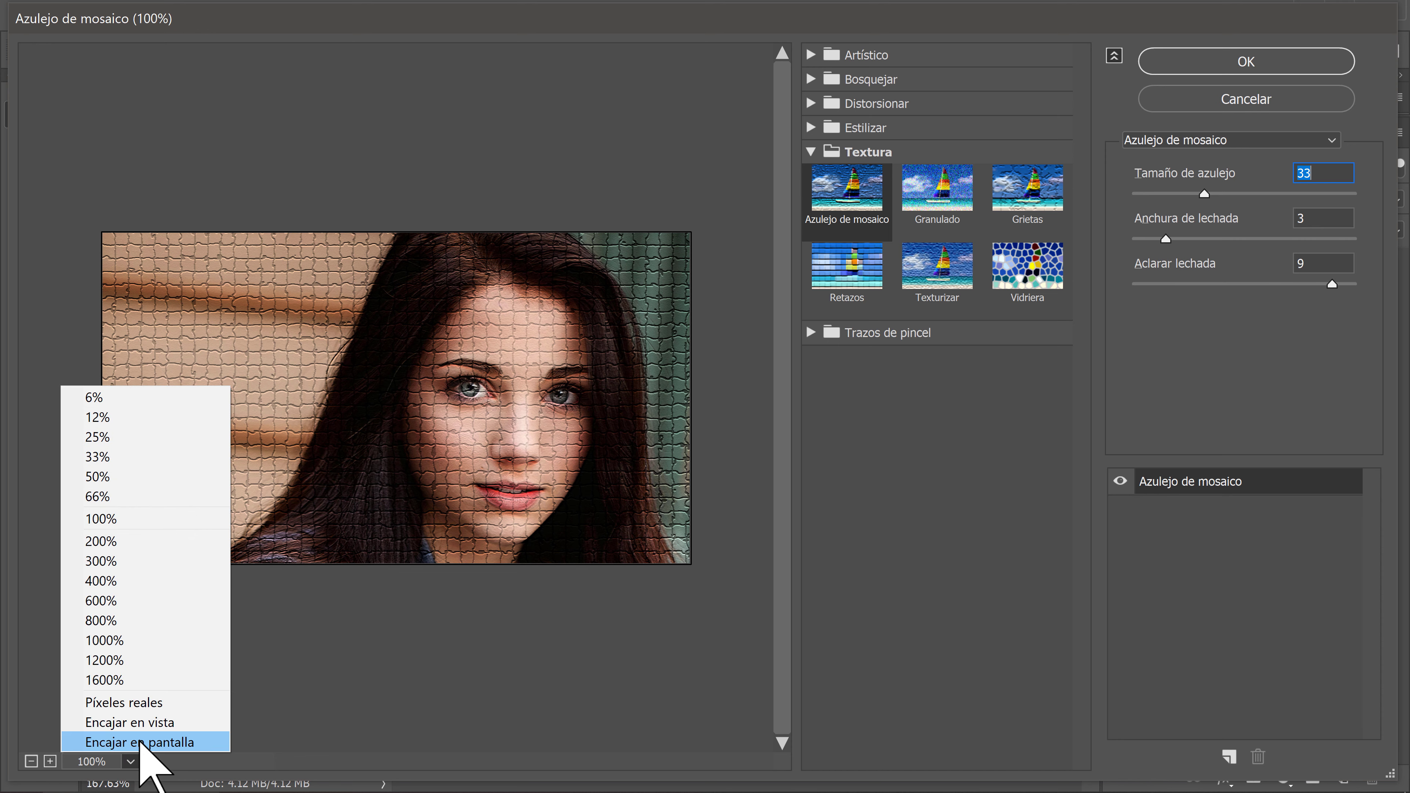
left_click(146, 666)
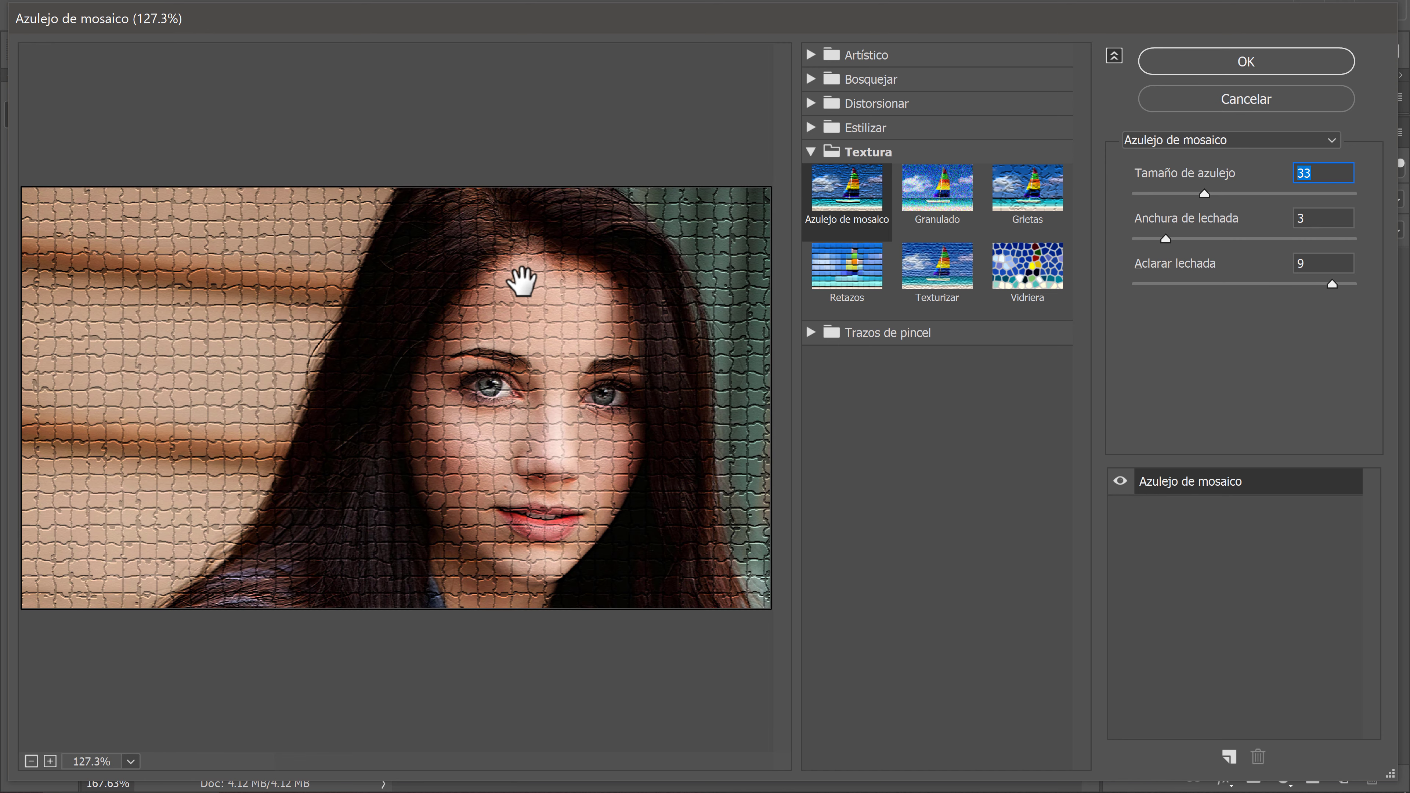
mouse_move(1204, 193)
left_mouse_down()
mouse_move(1382, 213)
mouse_move(1111, 191)
left_mouse_up()
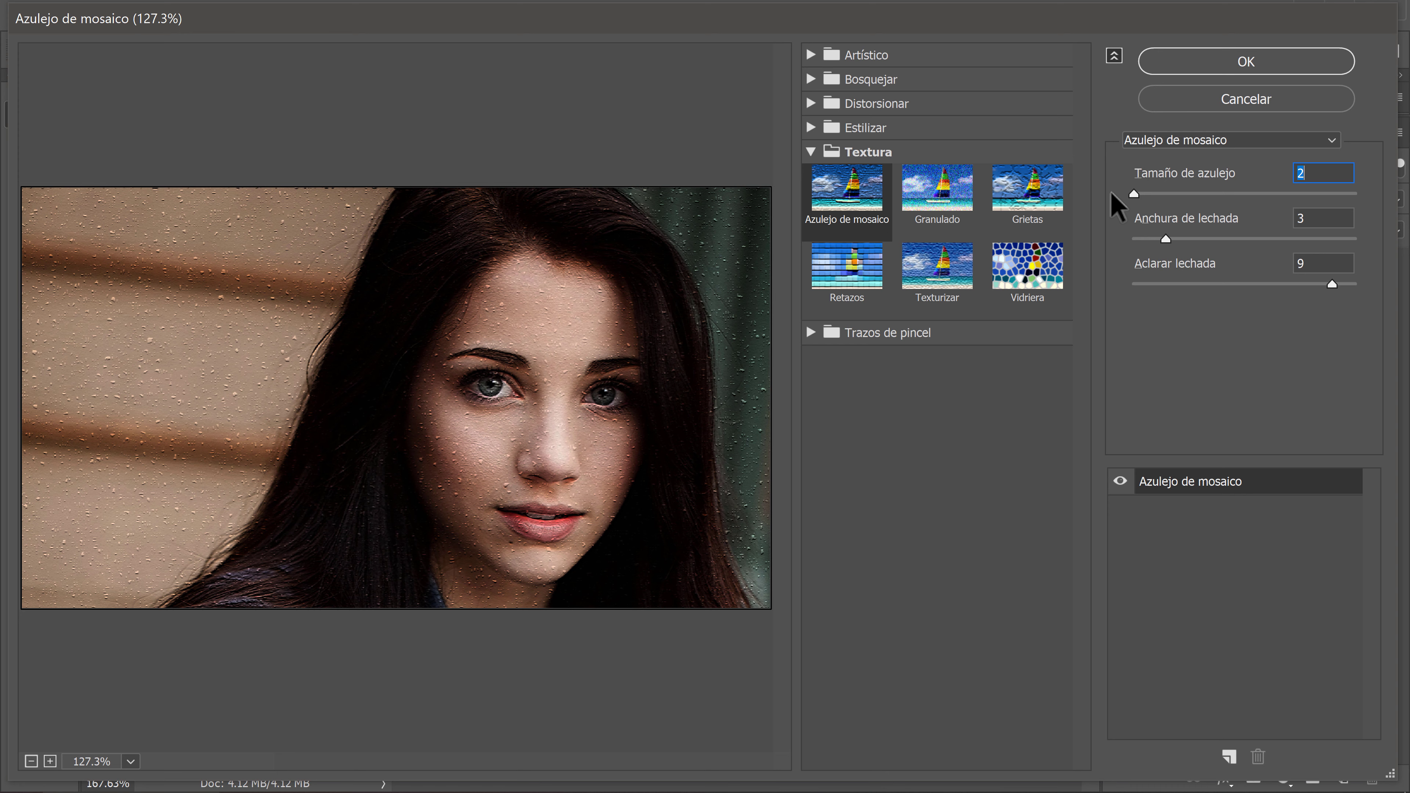
left_click_drag(1132, 195, 1150, 194)
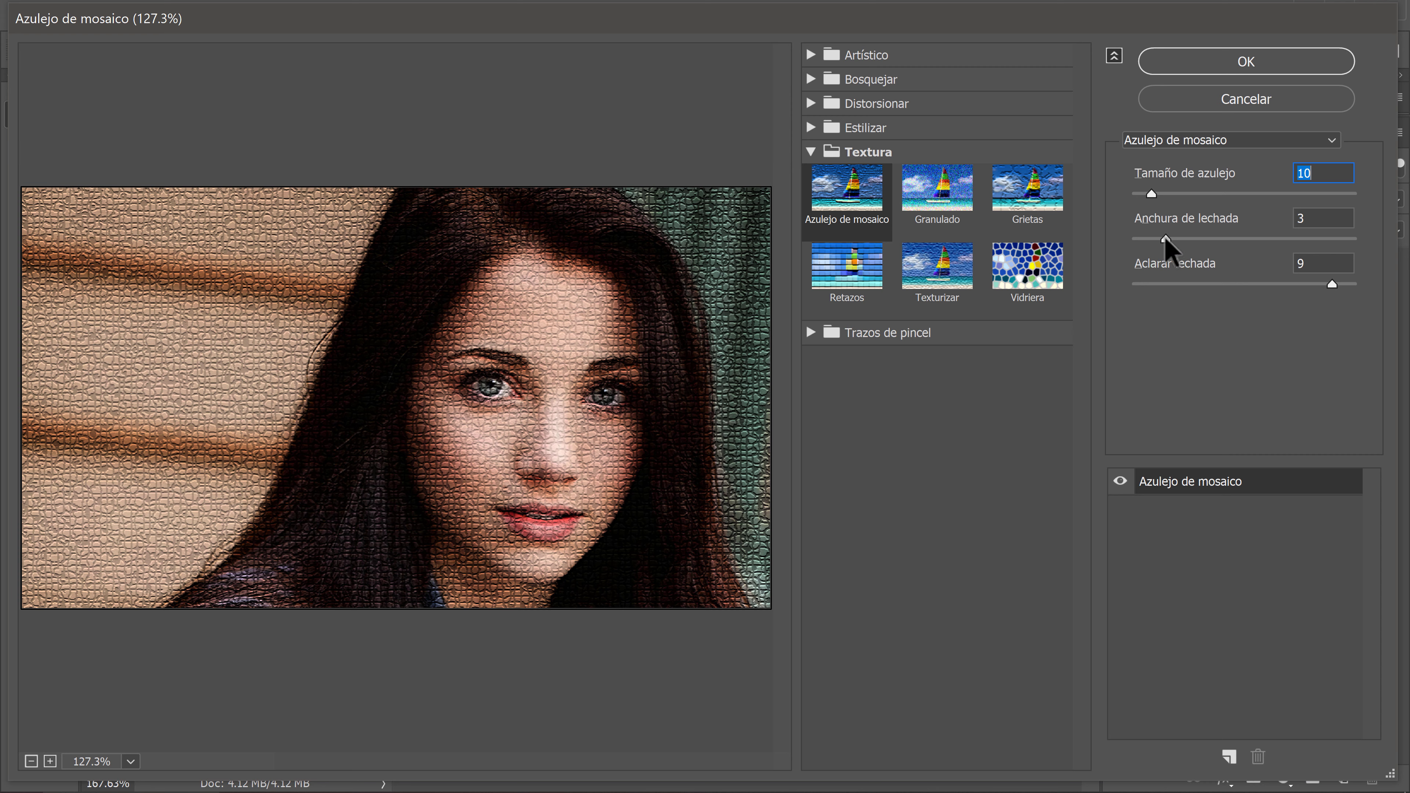
mouse_move(1167, 239)
left_mouse_down()
mouse_move(1277, 240)
mouse_move(1135, 243)
left_mouse_up()
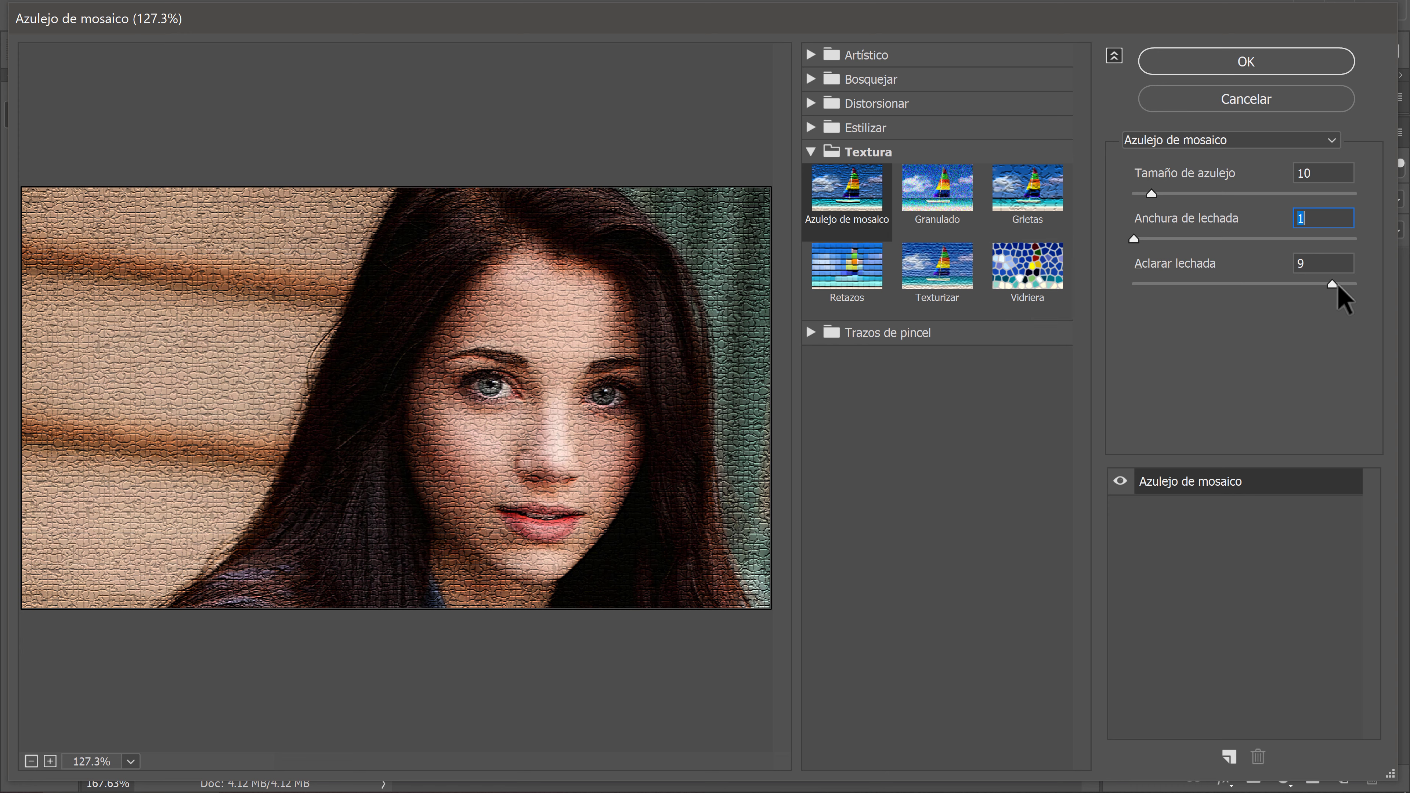
left_click_drag(1333, 285, 1241, 285)
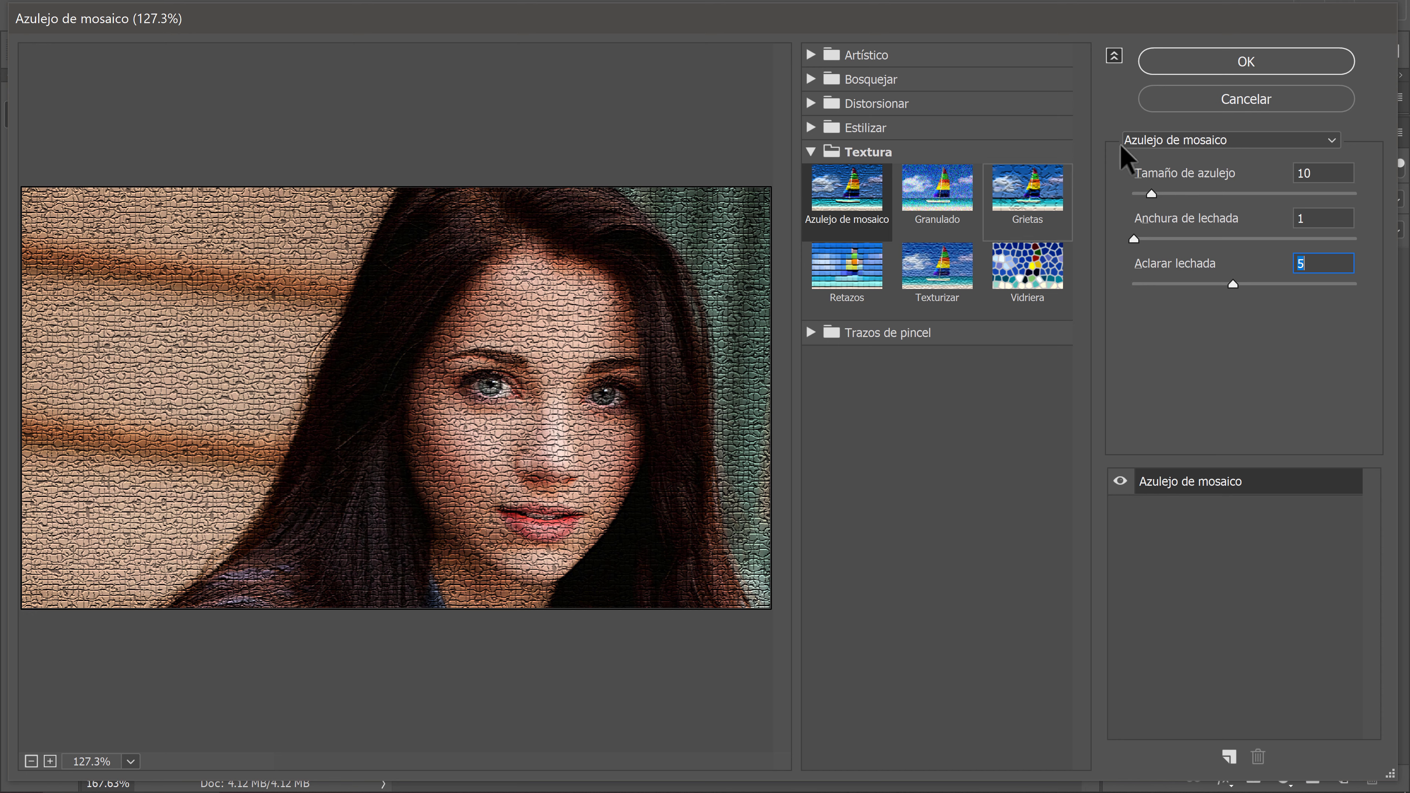
left_click(1211, 71)
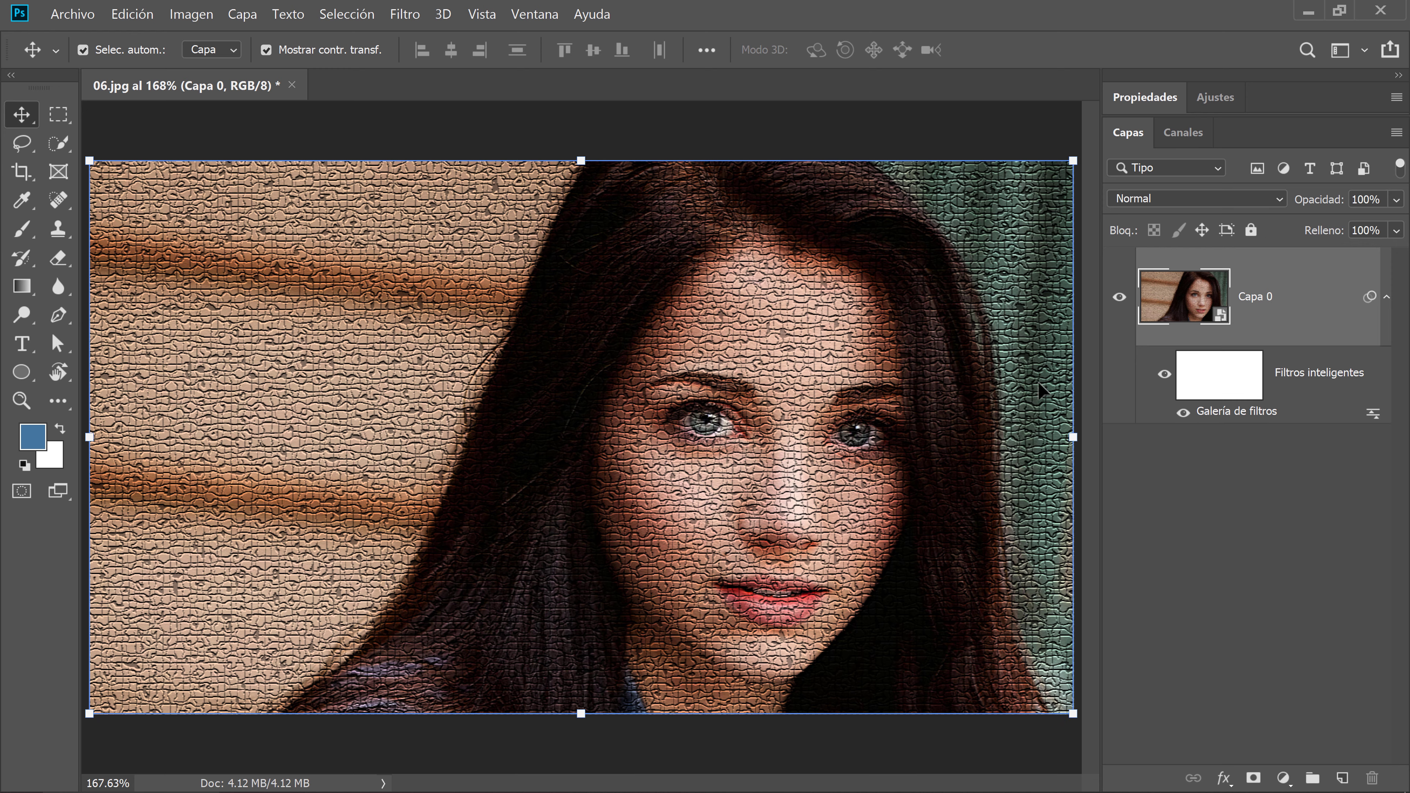
Reopen the gallery, add a Granulado effect layer, and hide the Azulejo de mosaico layer
double_click(1246, 422)
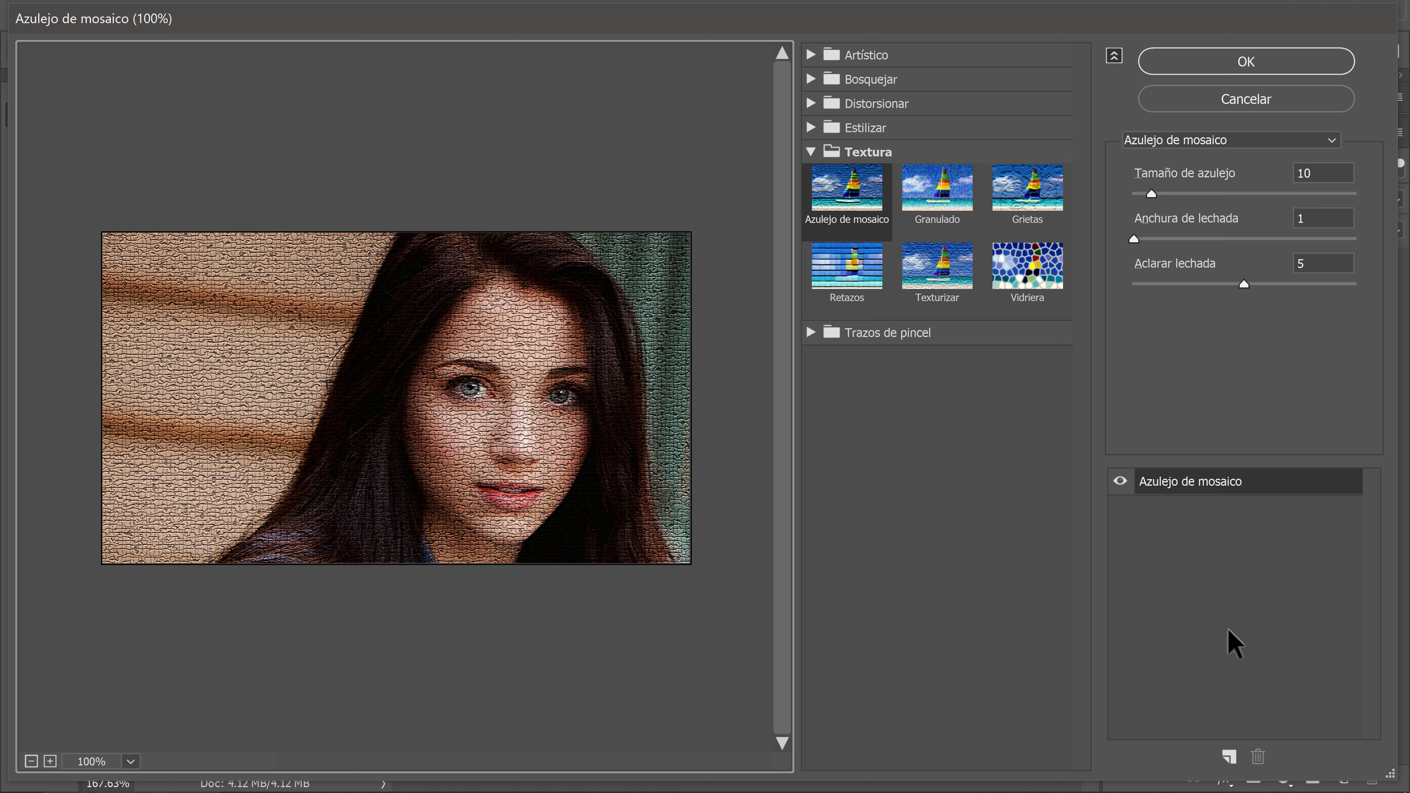
left_click(1227, 756)
left_click(1119, 508)
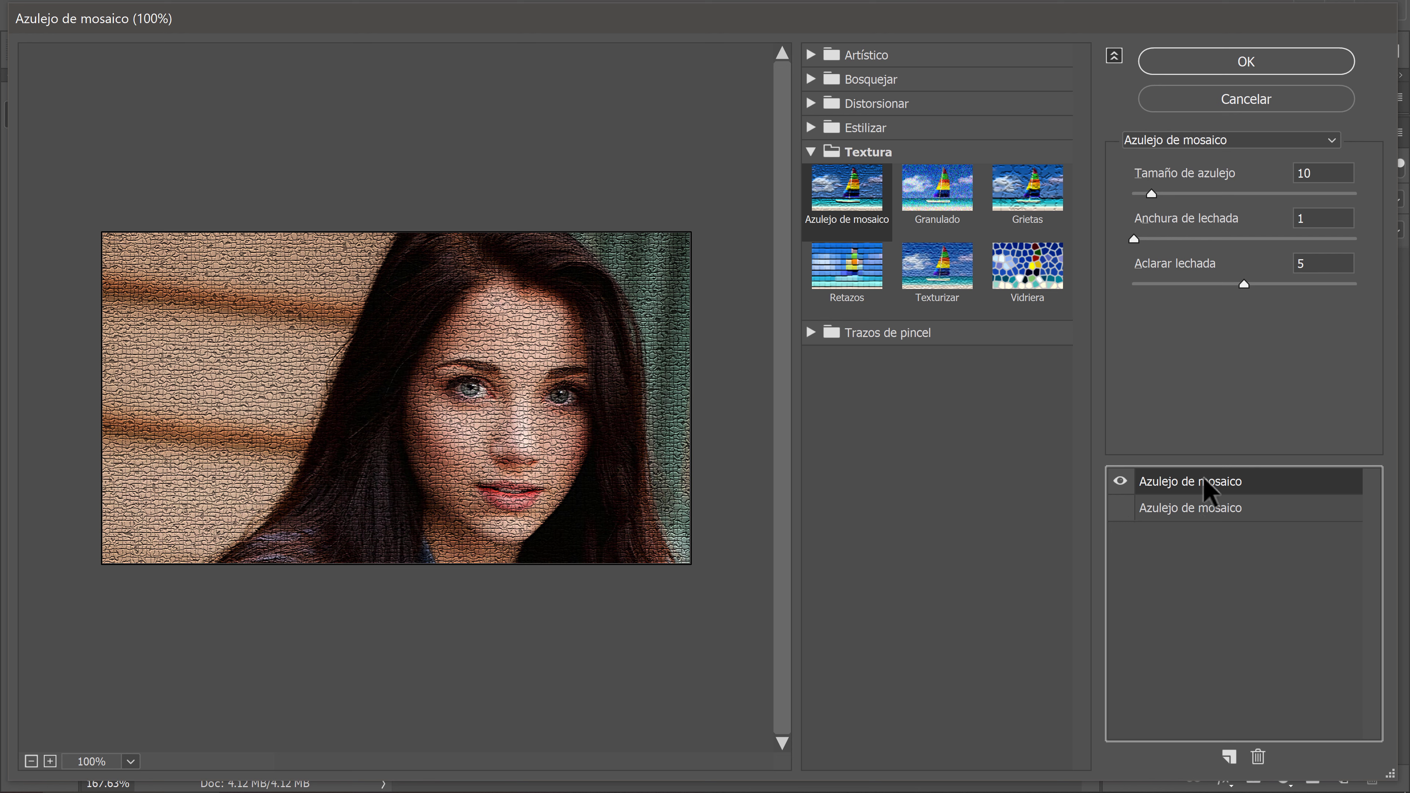
left_click(936, 192)
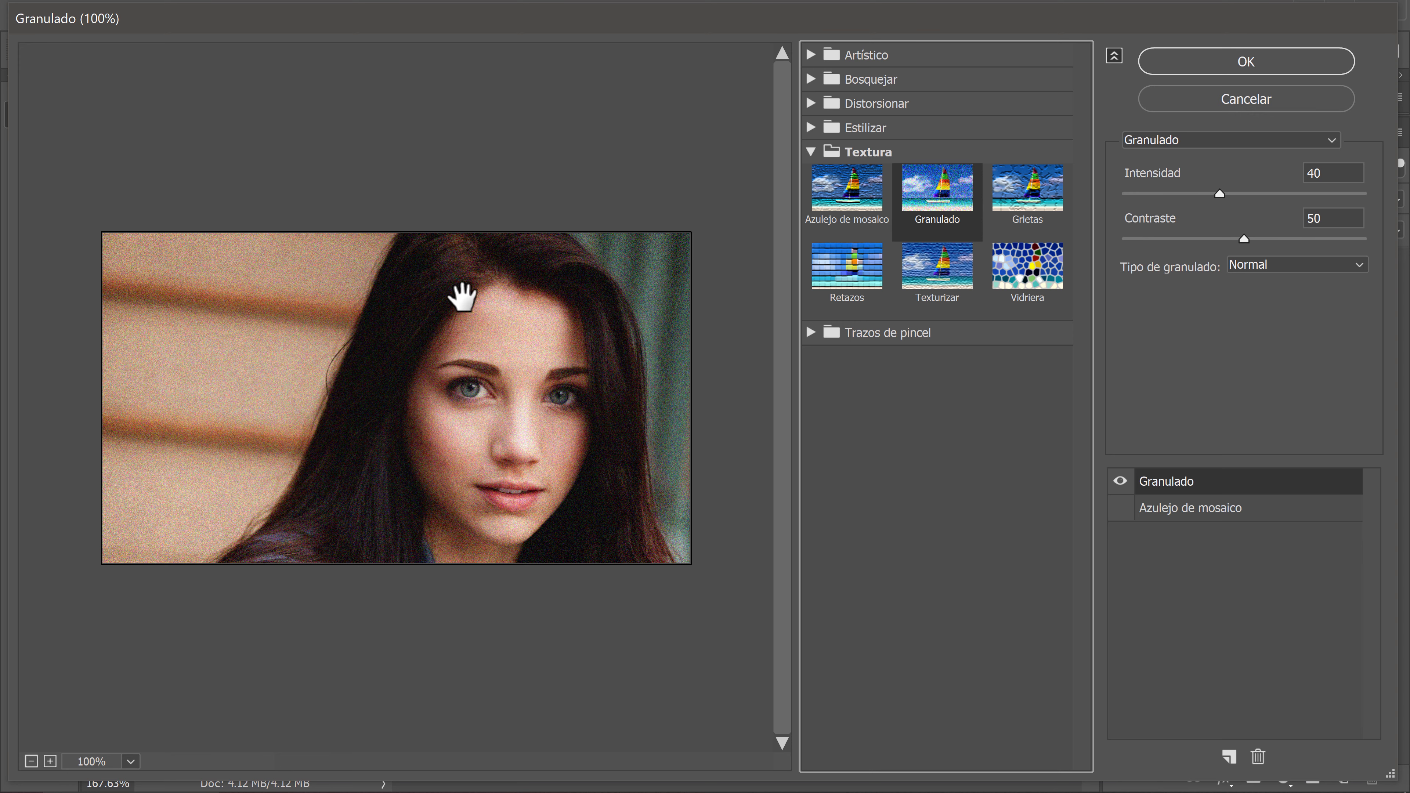
Set Granulado intensity to 37 and contrast to 100, and apply it
left_click(132, 762)
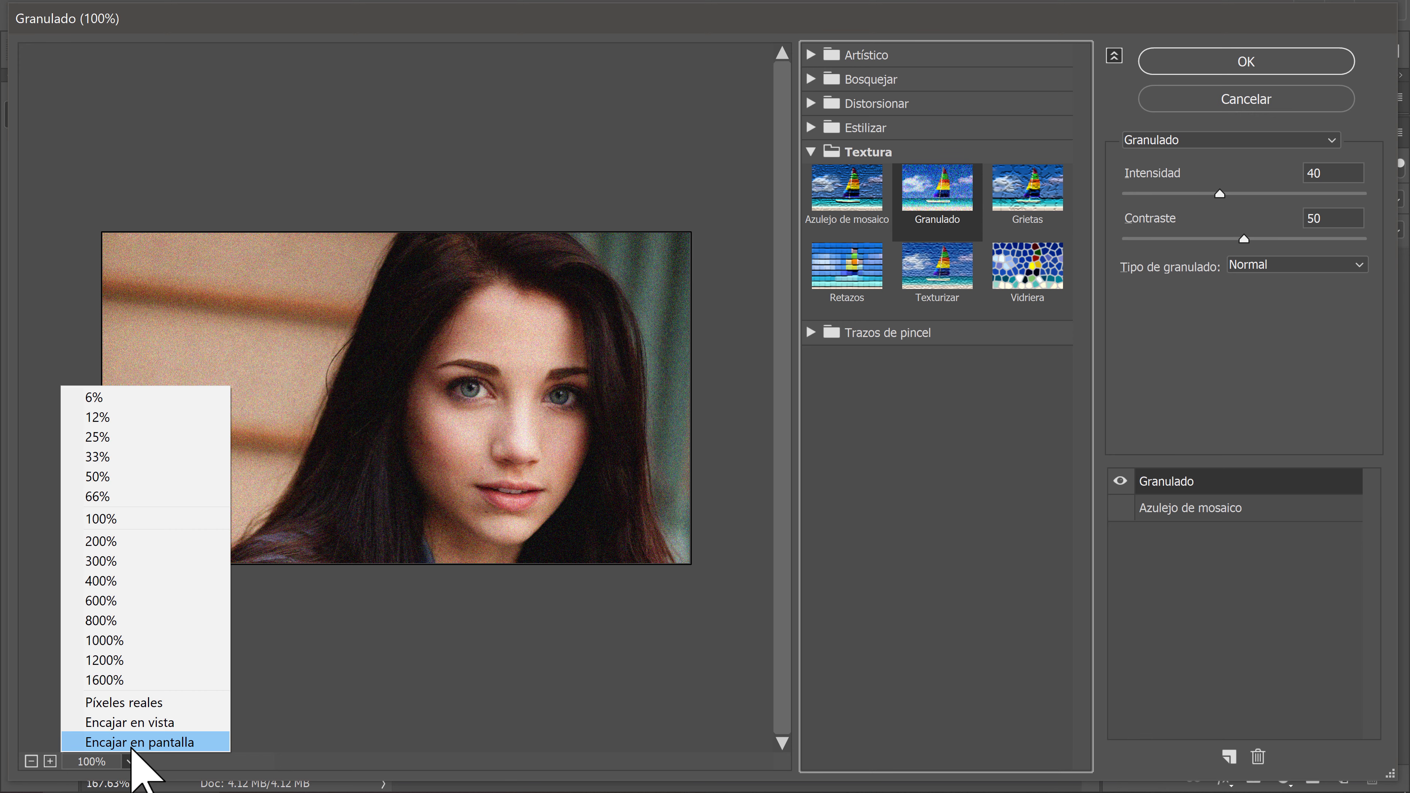
left_click(132, 743)
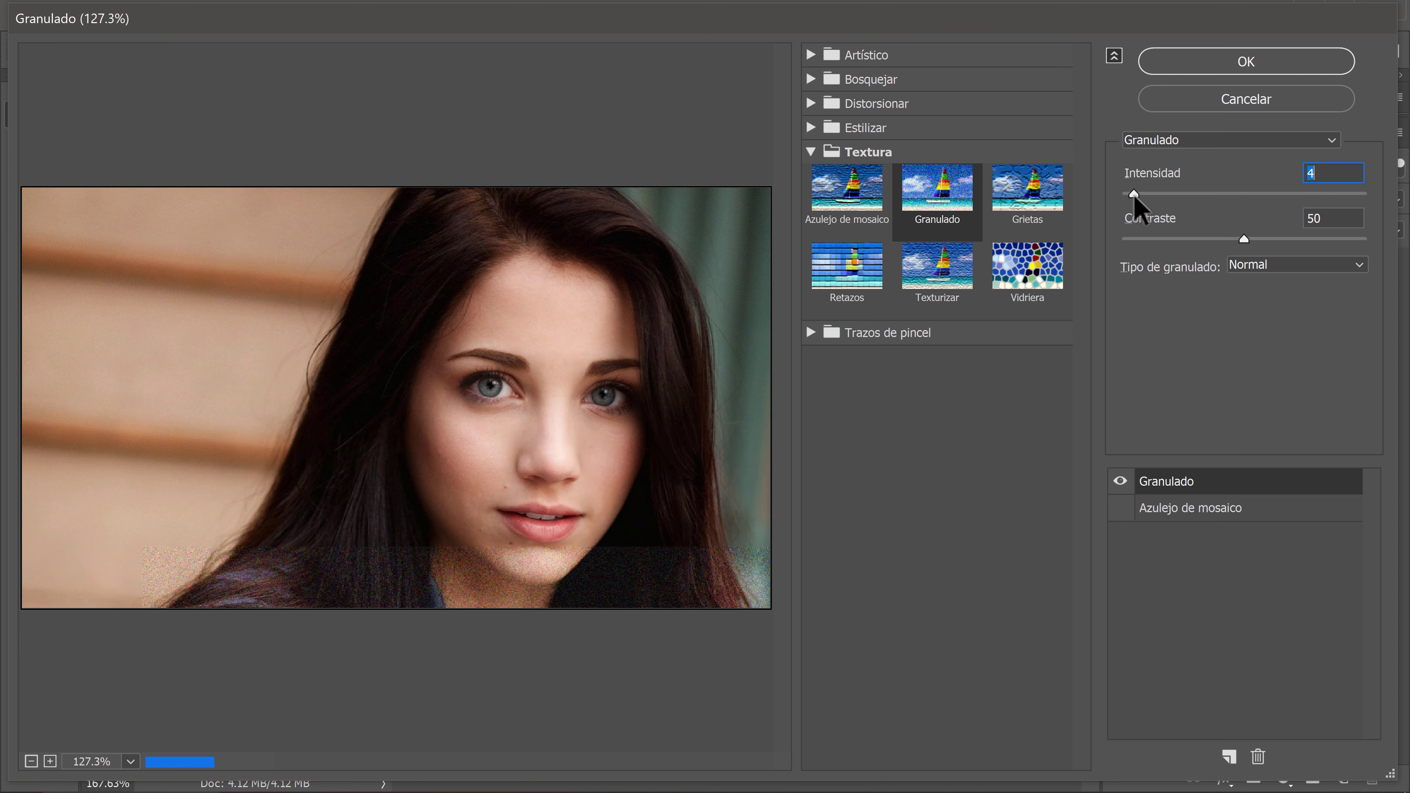
mouse_move(1127, 194)
left_mouse_down()
mouse_move(1348, 199)
mouse_move(1213, 194)
left_mouse_up()
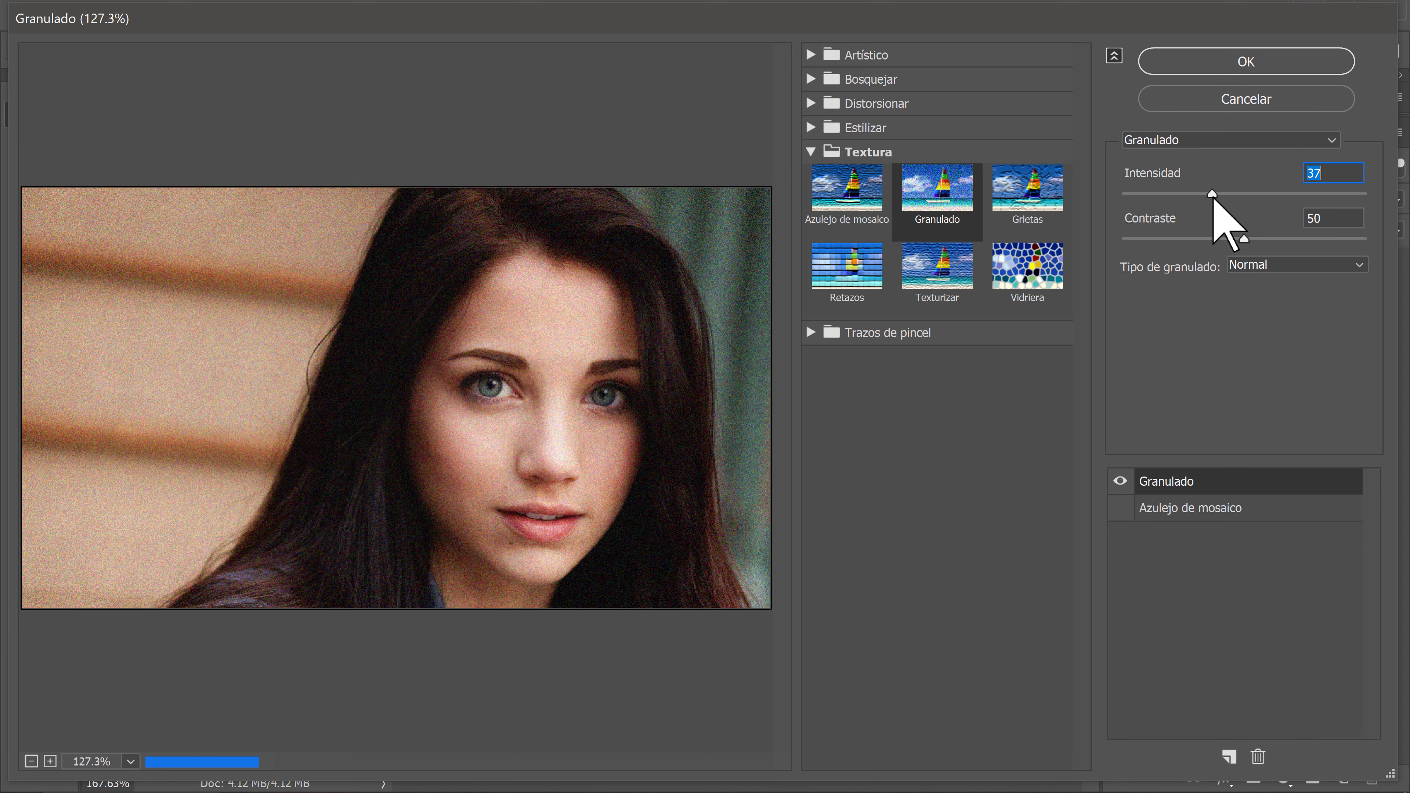
left_click_drag(1243, 239, 1215, 239)
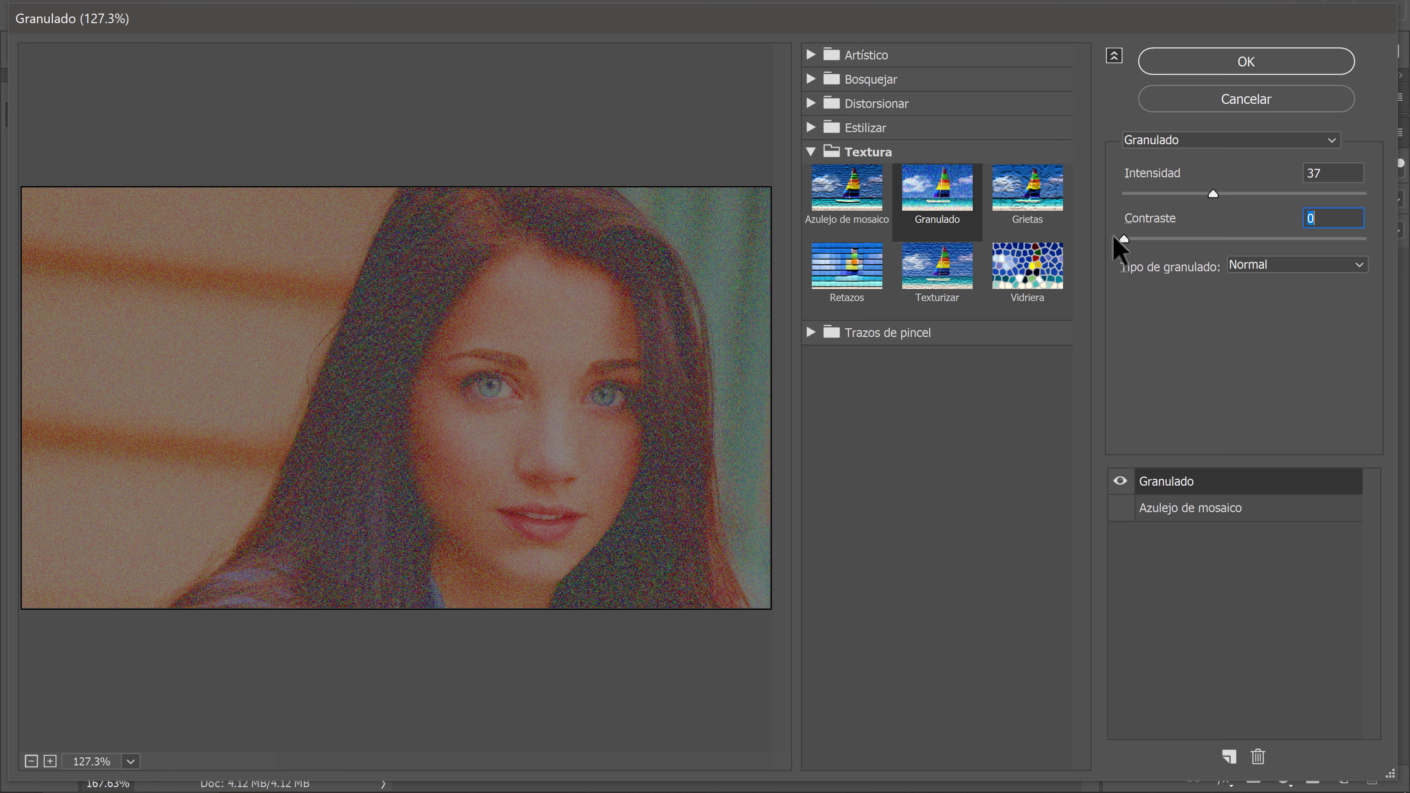
left_click_drag(1115, 238, 1365, 238)
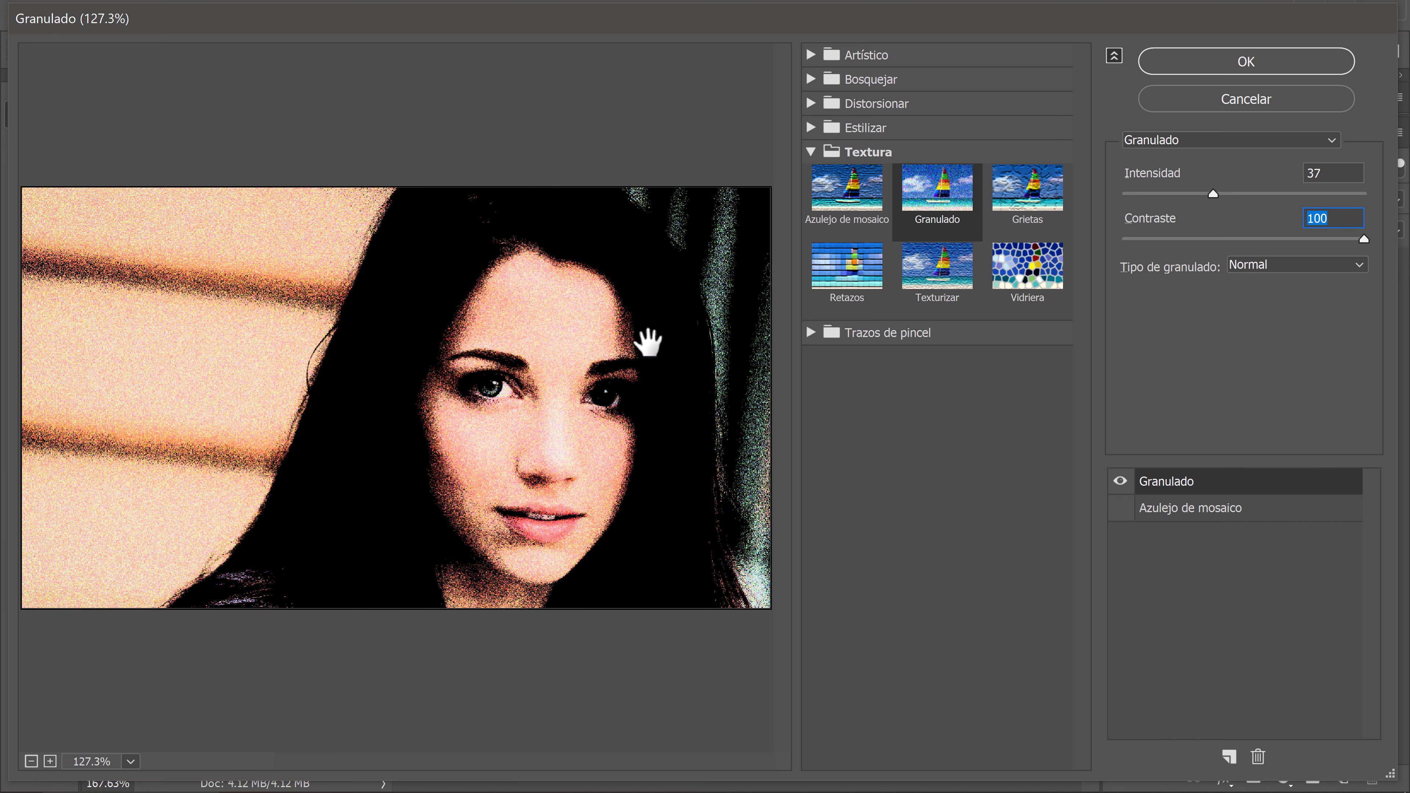
left_click(1237, 67)
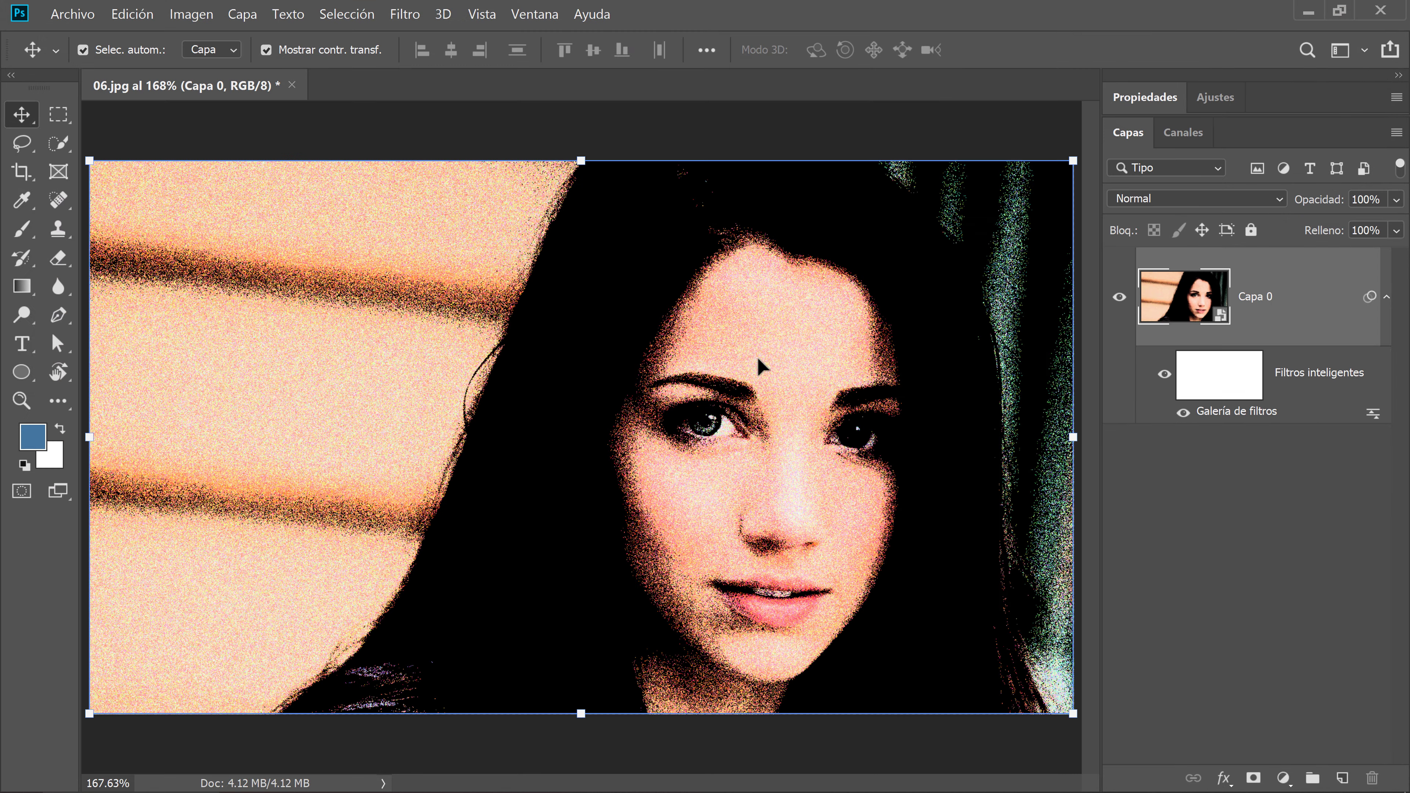
Reopen the gallery and add a Grietas effect above the hidden Granulado and Azulejo de mosaico
left_click(894, 752)
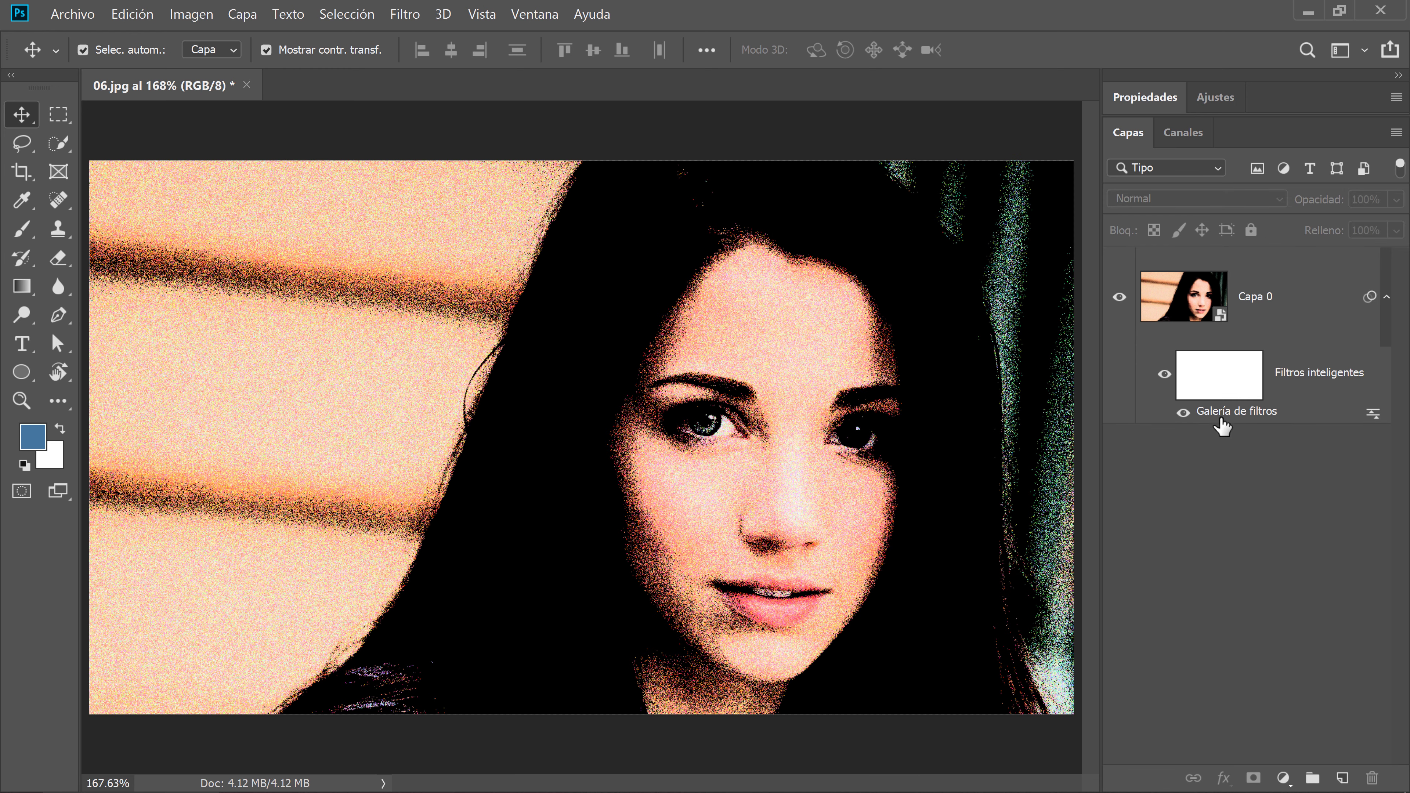
double_click(1268, 425)
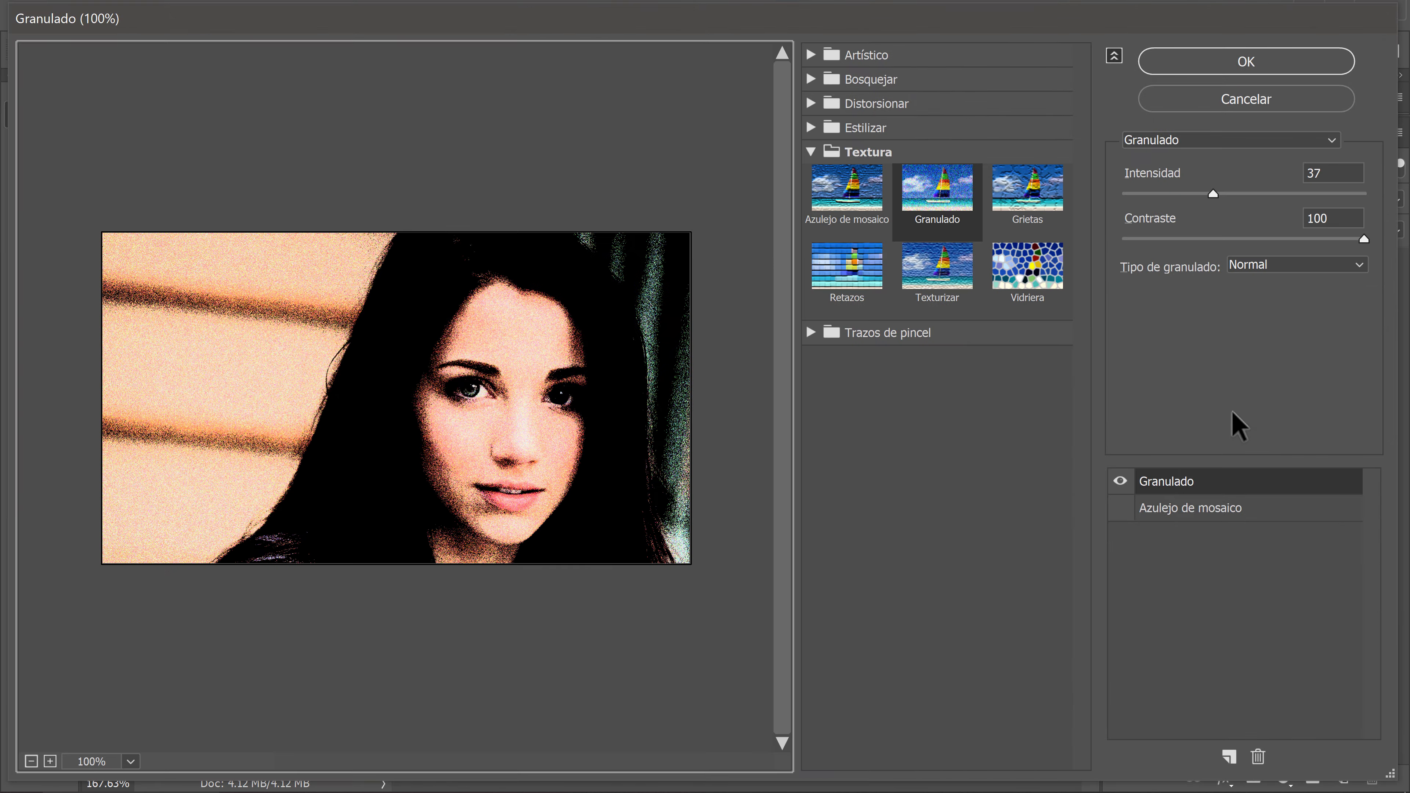
left_click(1229, 756)
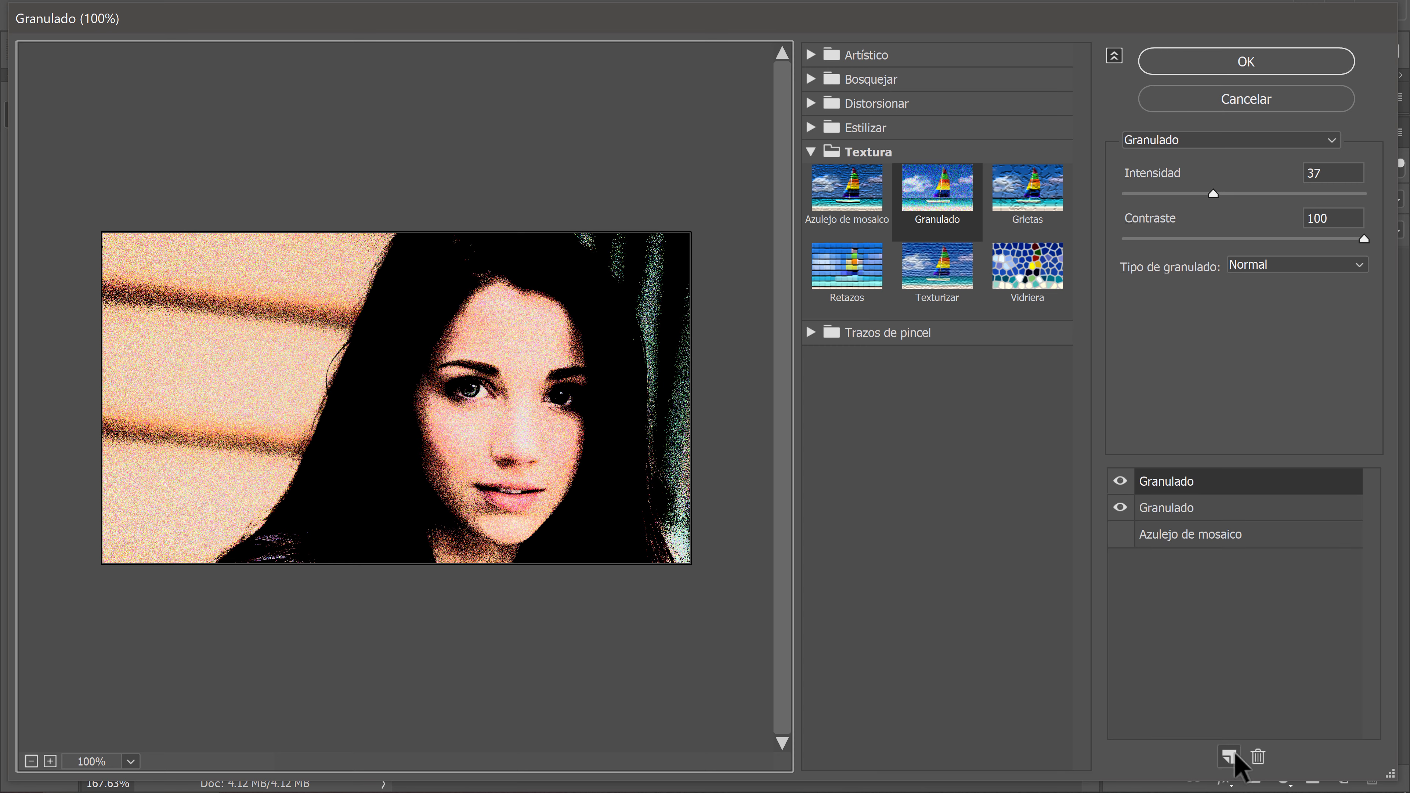
left_click(1121, 508)
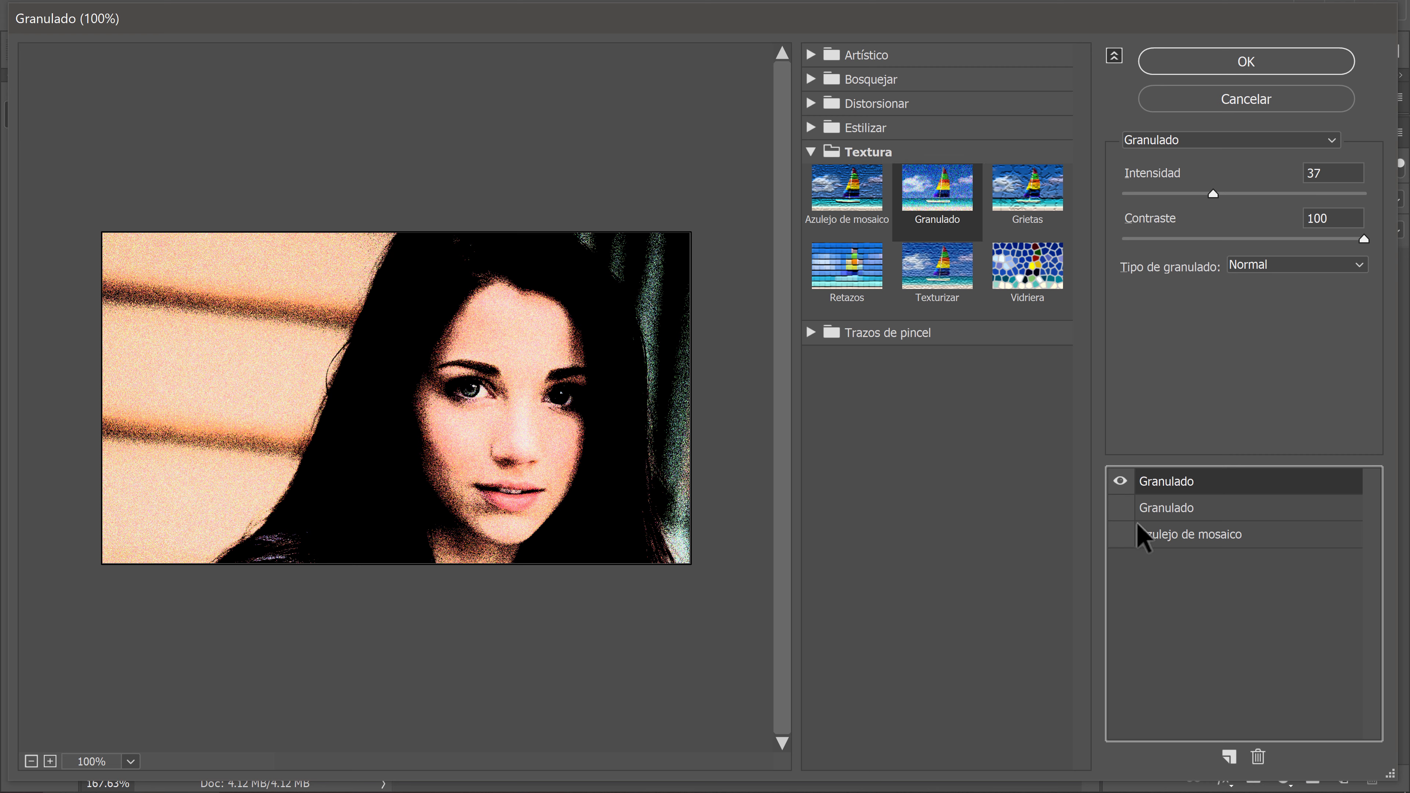
left_click(1120, 508)
left_click(1120, 534)
left_click(1026, 206)
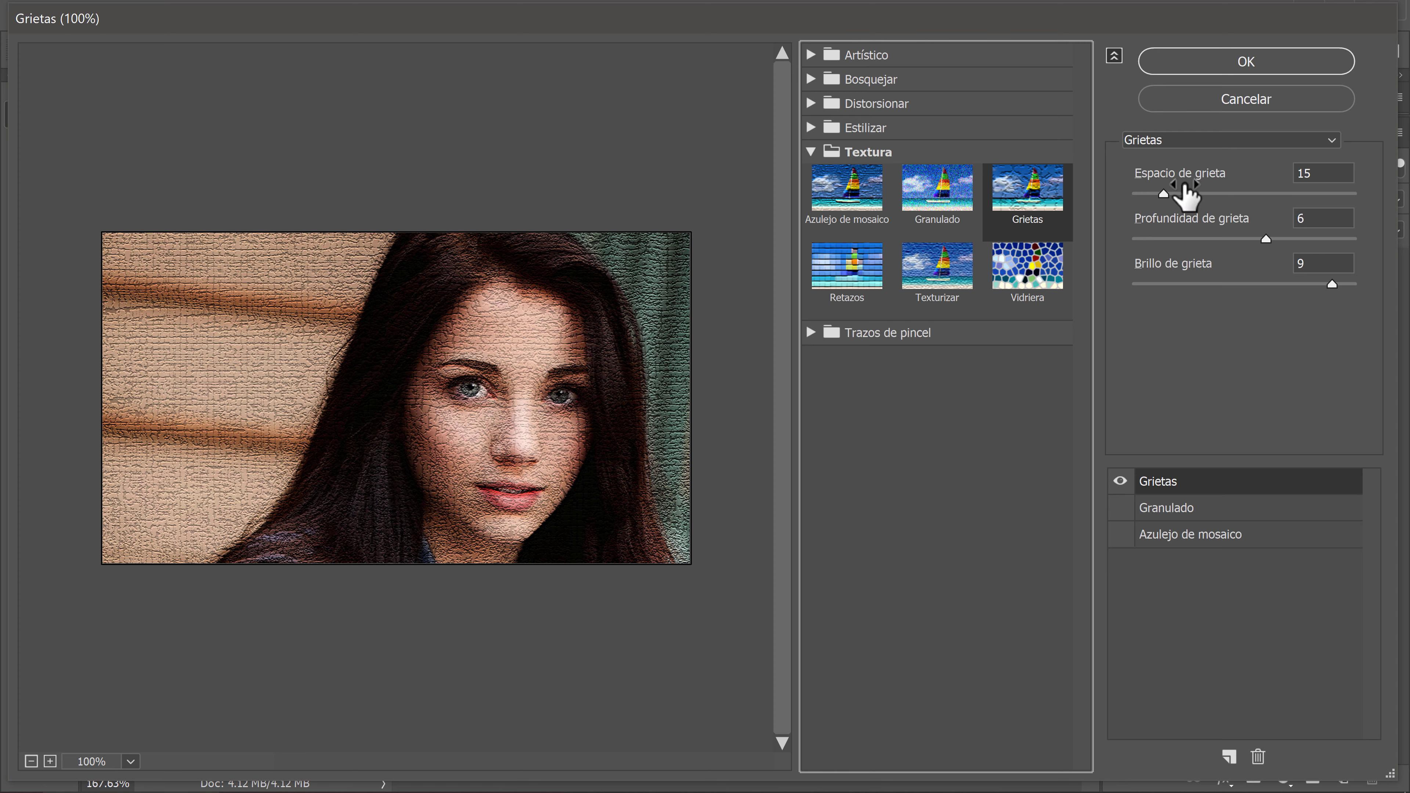
Tune Grietas to spacing 16, depth 7, brightness 0, then replace it with Retazos
left_click_drag(1159, 194, 1161, 196)
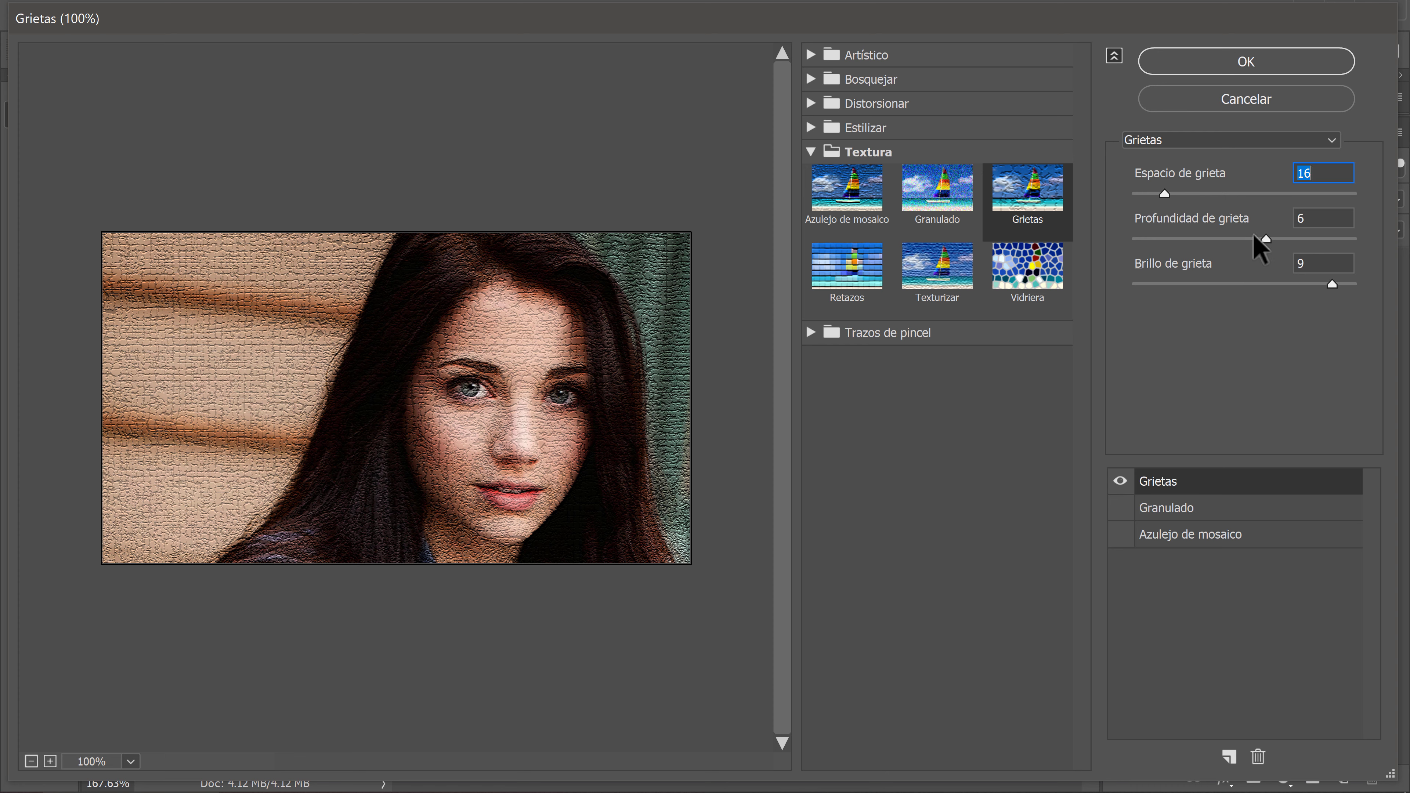
left_click_drag(1266, 238, 1288, 239)
left_click_drag(1332, 284, 1100, 284)
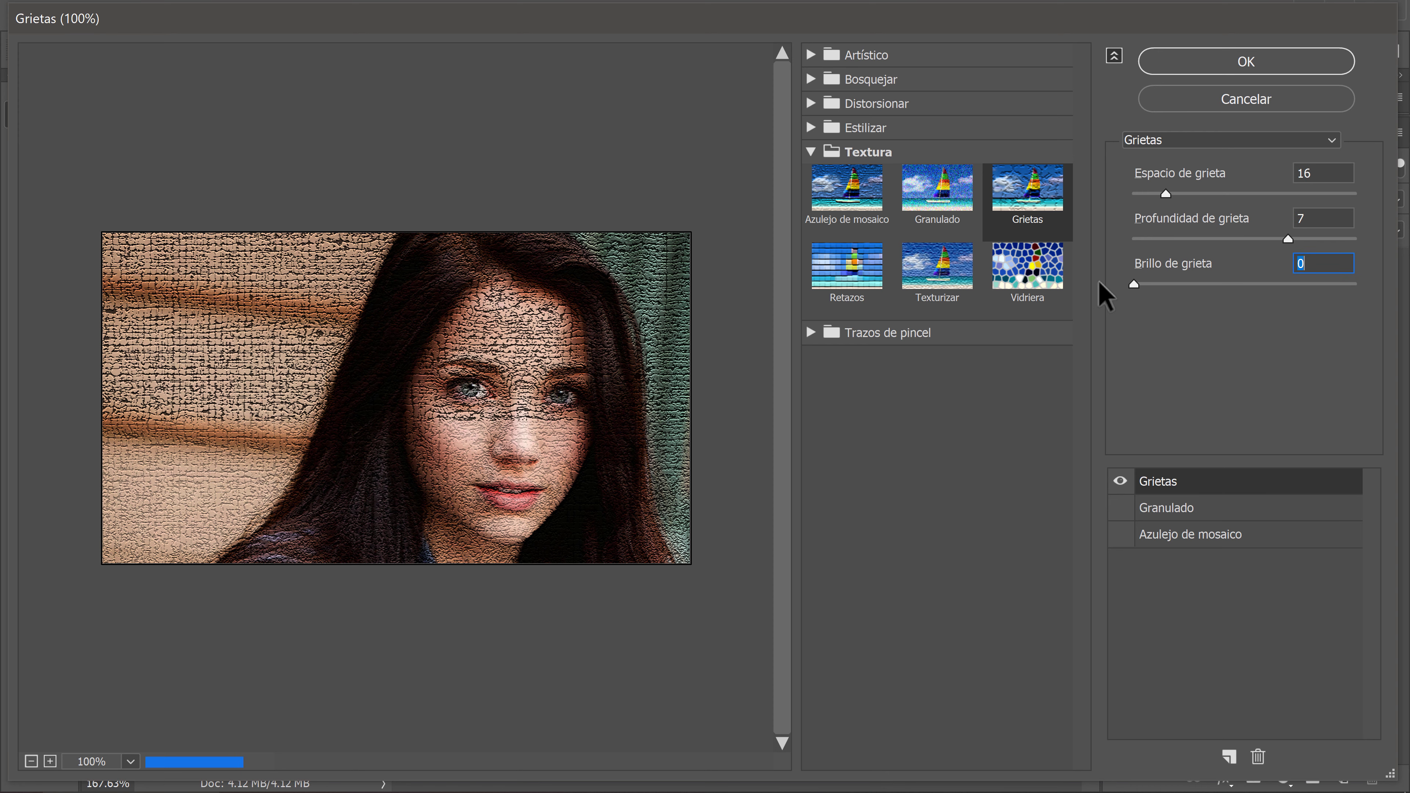
left_click(838, 272)
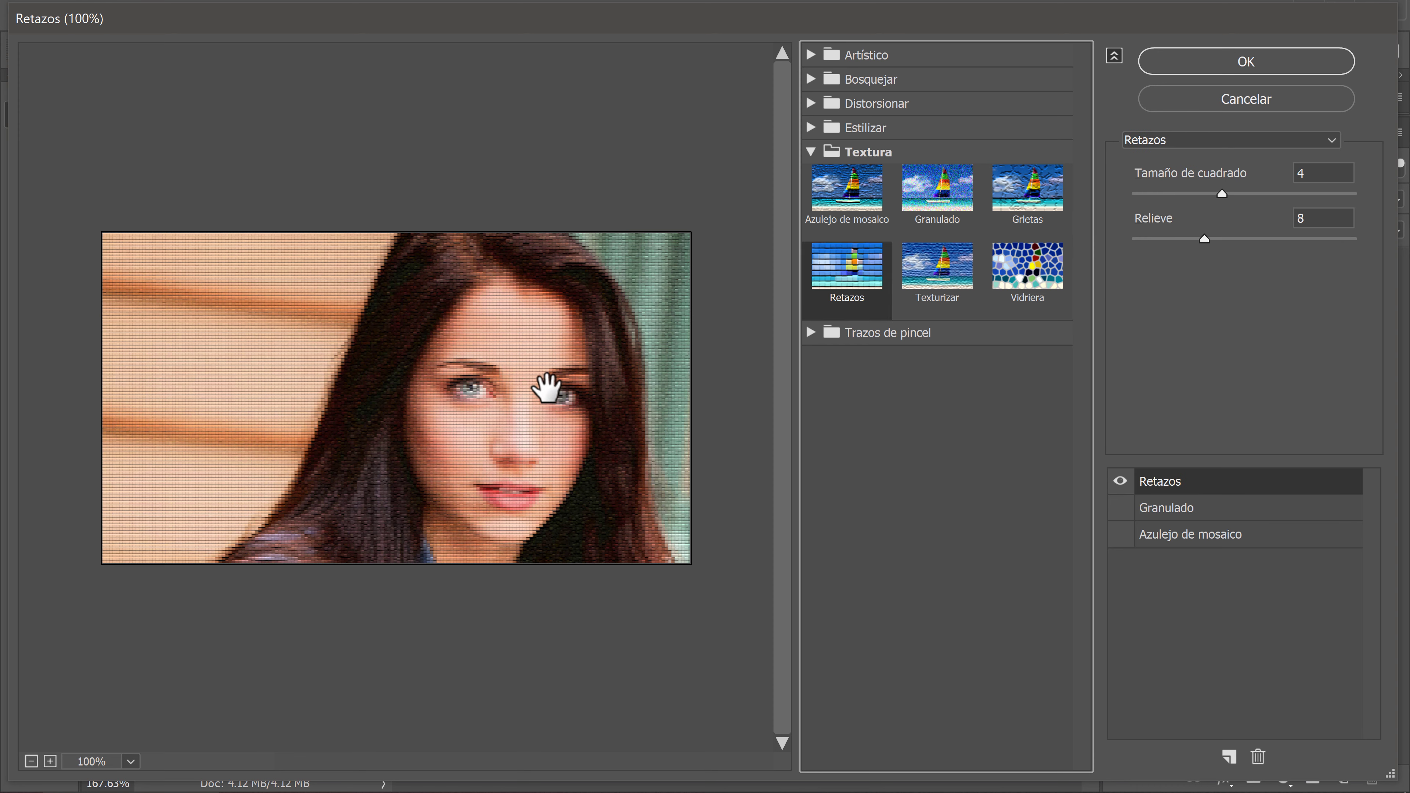
Set Retazos square size 8 and relief 0, then replace it with Texturizar's Lienzo texture
mouse_move(1222, 194)
left_mouse_down()
mouse_move(1267, 194)
mouse_move(1134, 194)
mouse_move(1303, 204)
left_mouse_up()
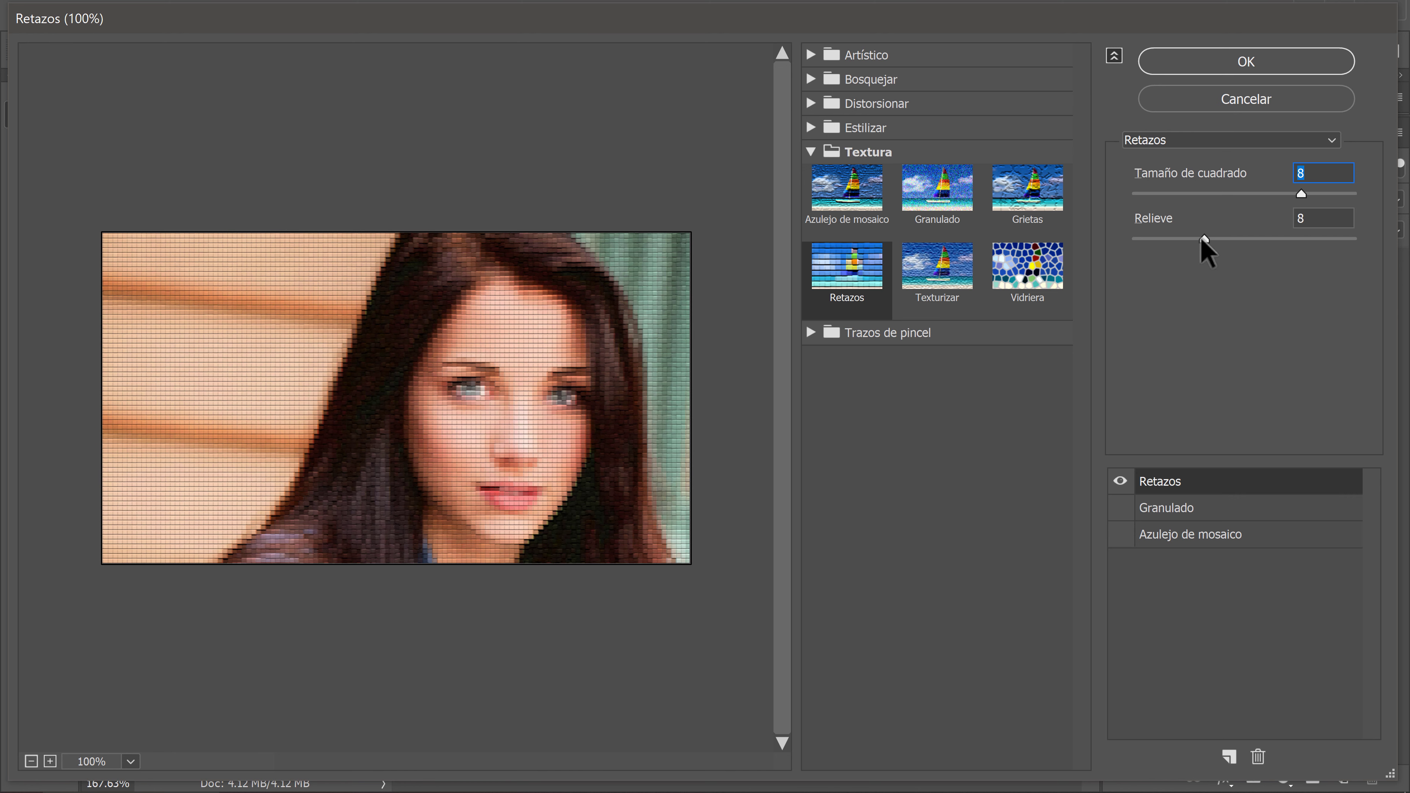
left_click_drag(1205, 240, 1115, 240)
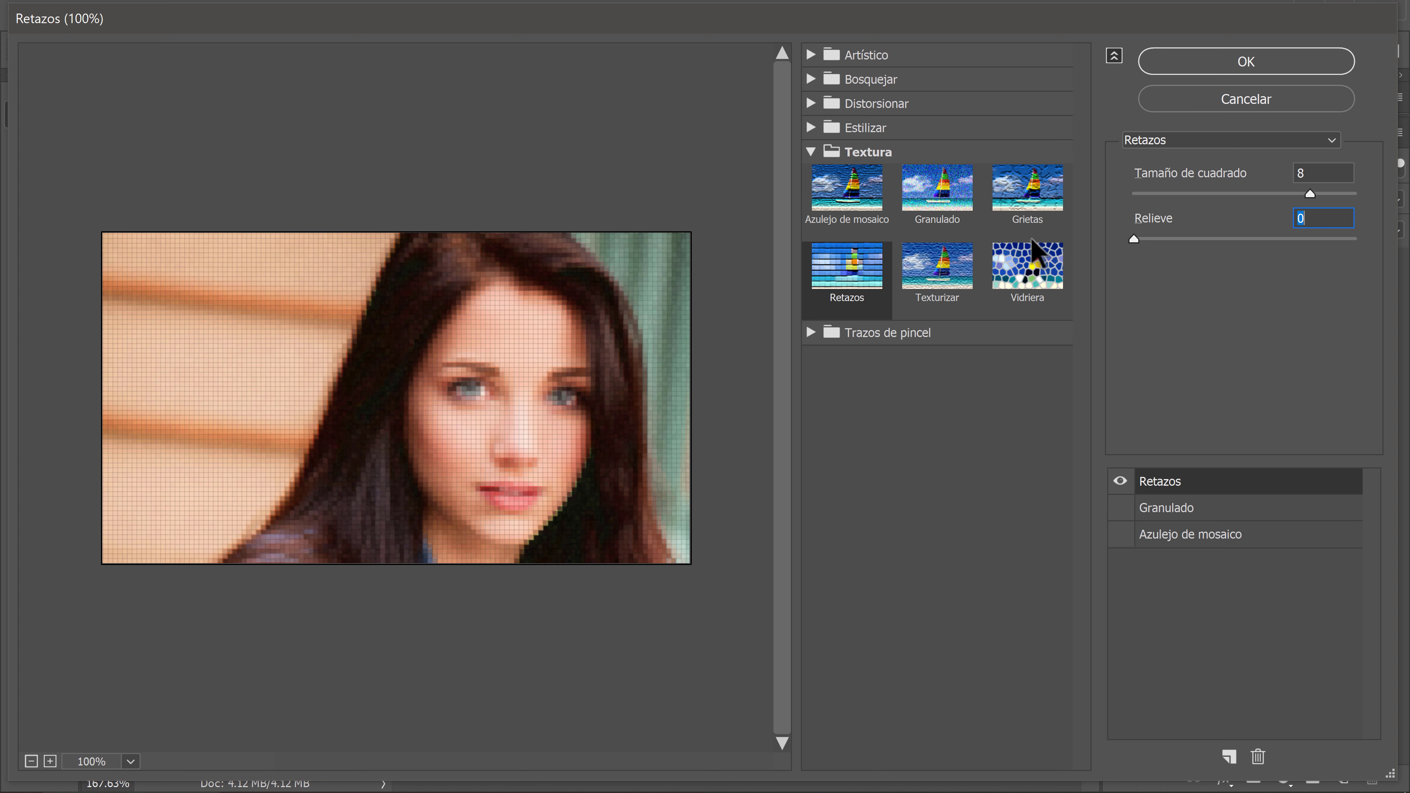
left_click(969, 314)
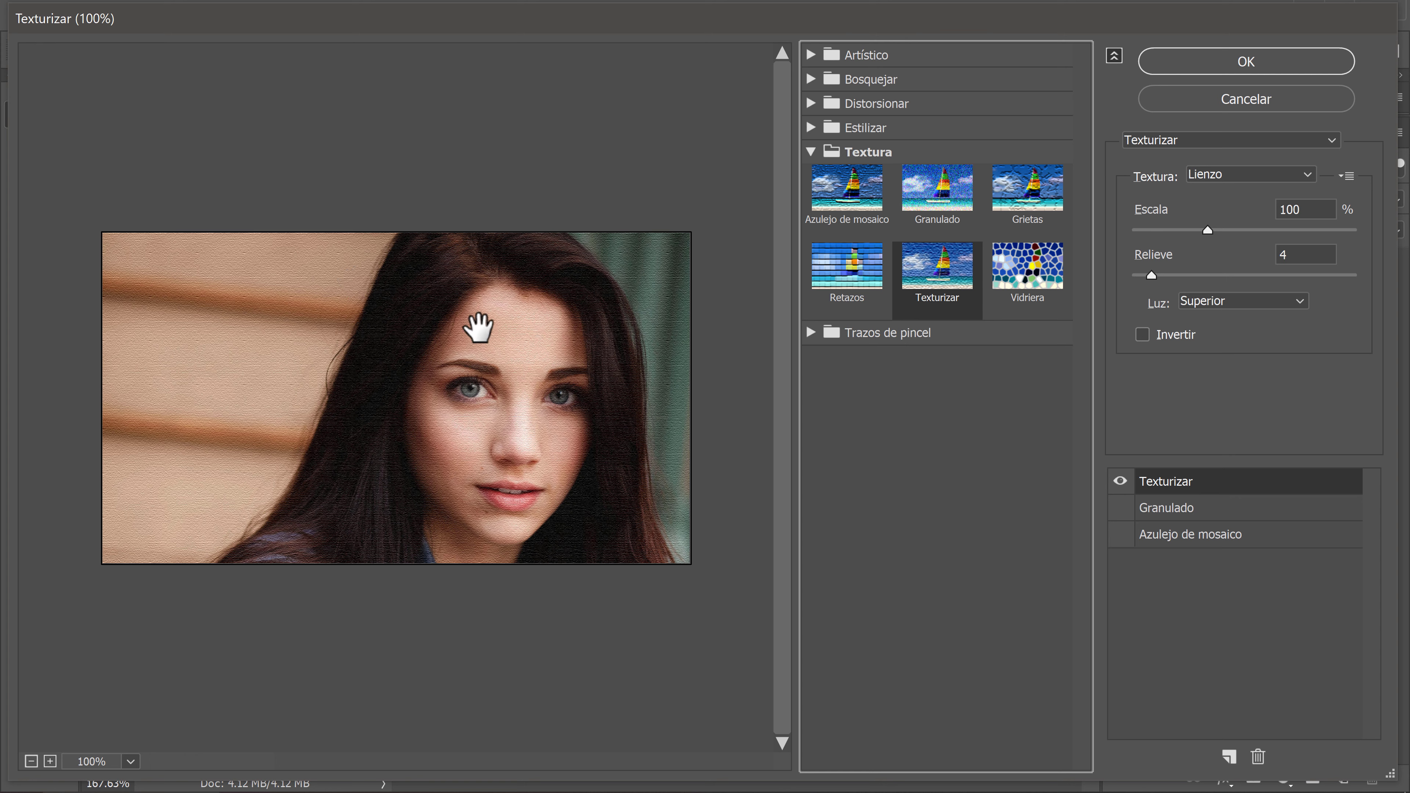
Compare the preview with Texturizar hidden, then switch the top effect to Vidriera stained glass
left_click(1119, 481)
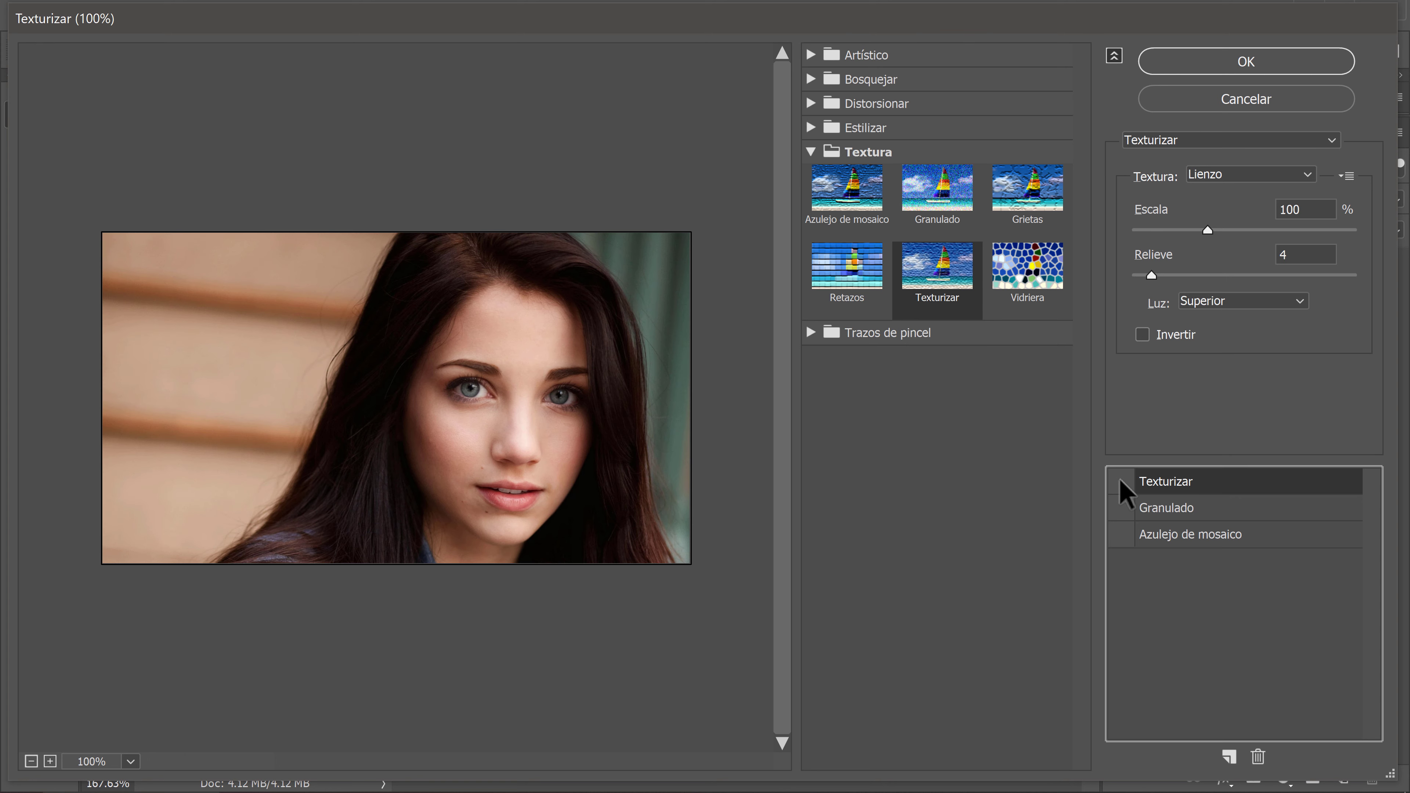
left_click(1120, 482)
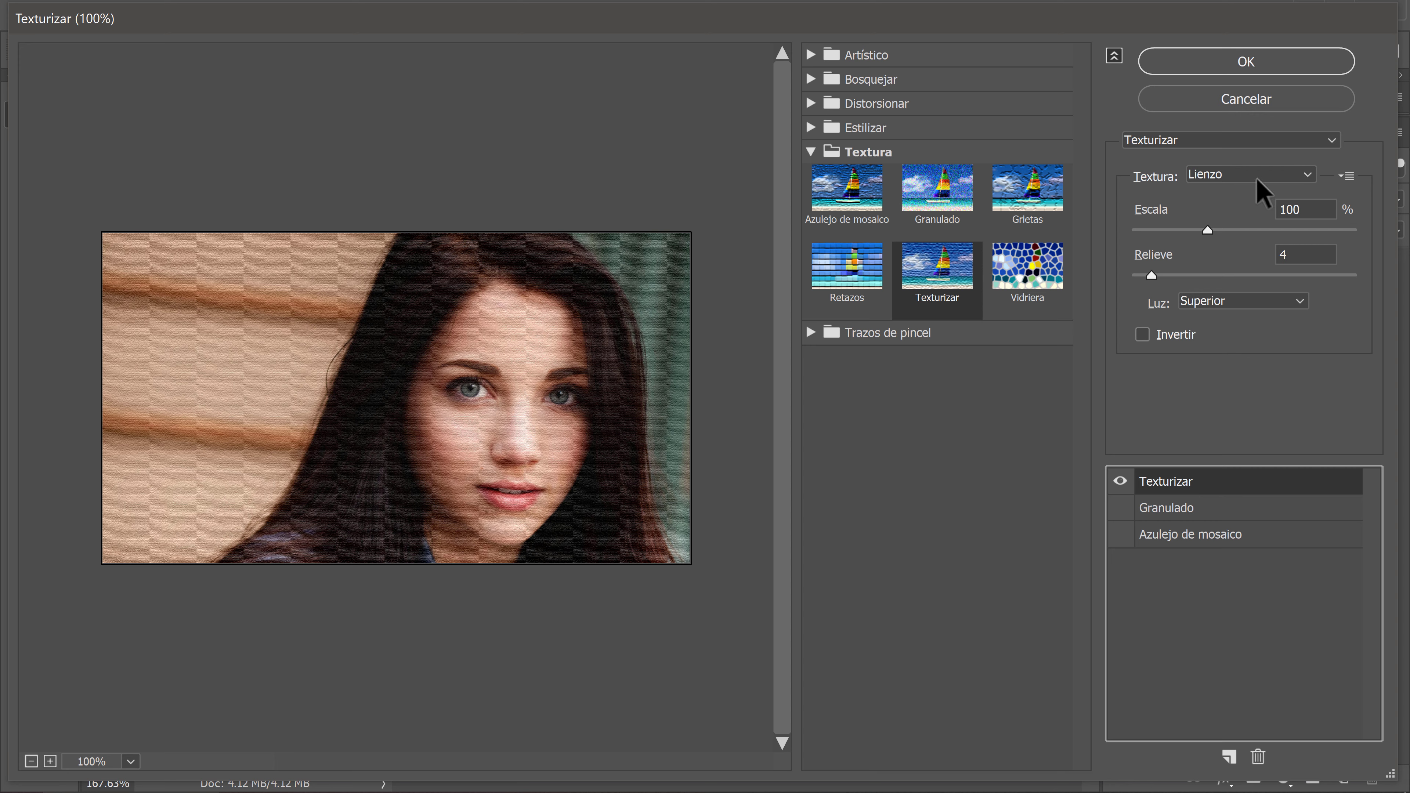
left_click(988, 283)
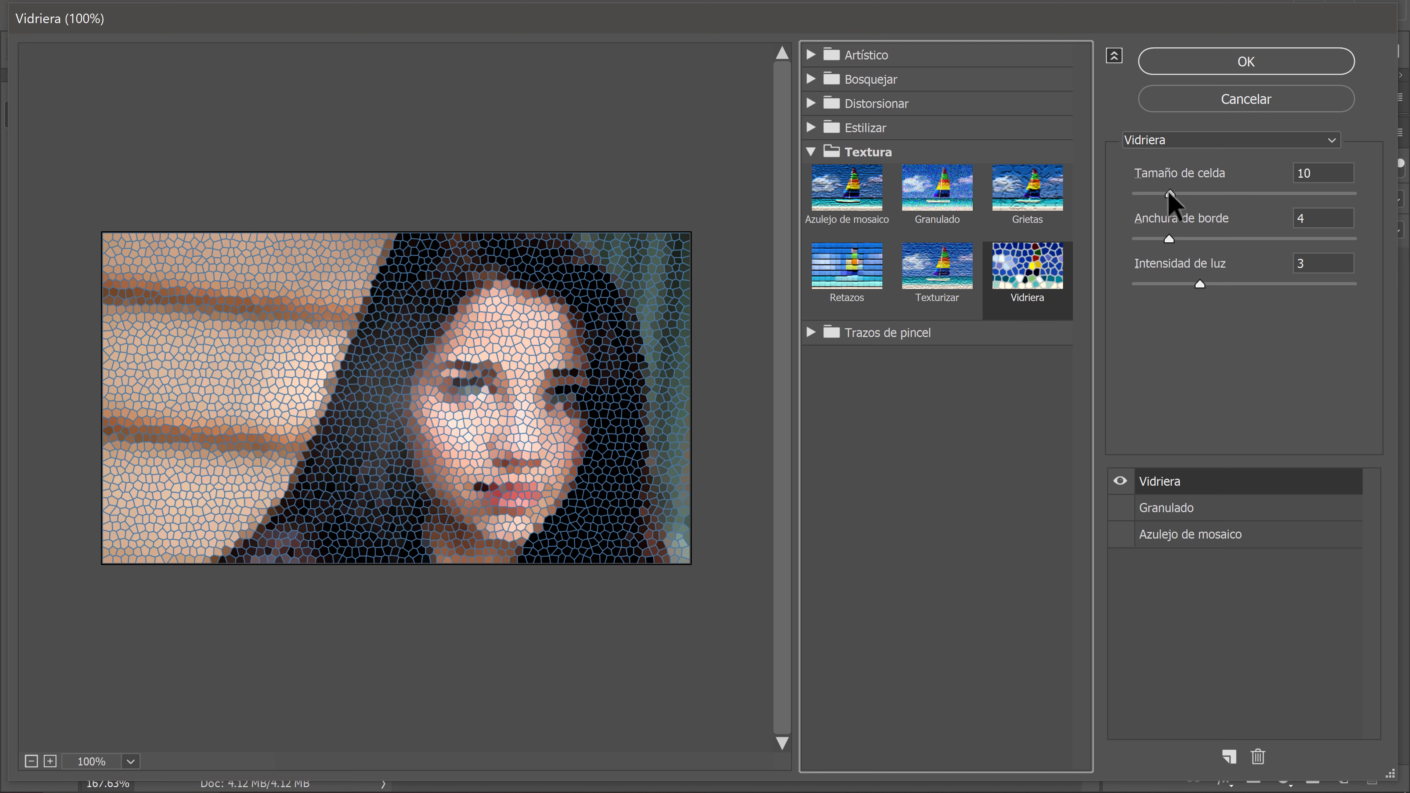
Set Vidriera to cell size 6, border width 1 and light intensity 0
mouse_move(1169, 193)
left_mouse_down()
mouse_move(1138, 195)
mouse_move(1354, 194)
mouse_move(1152, 189)
left_mouse_up()
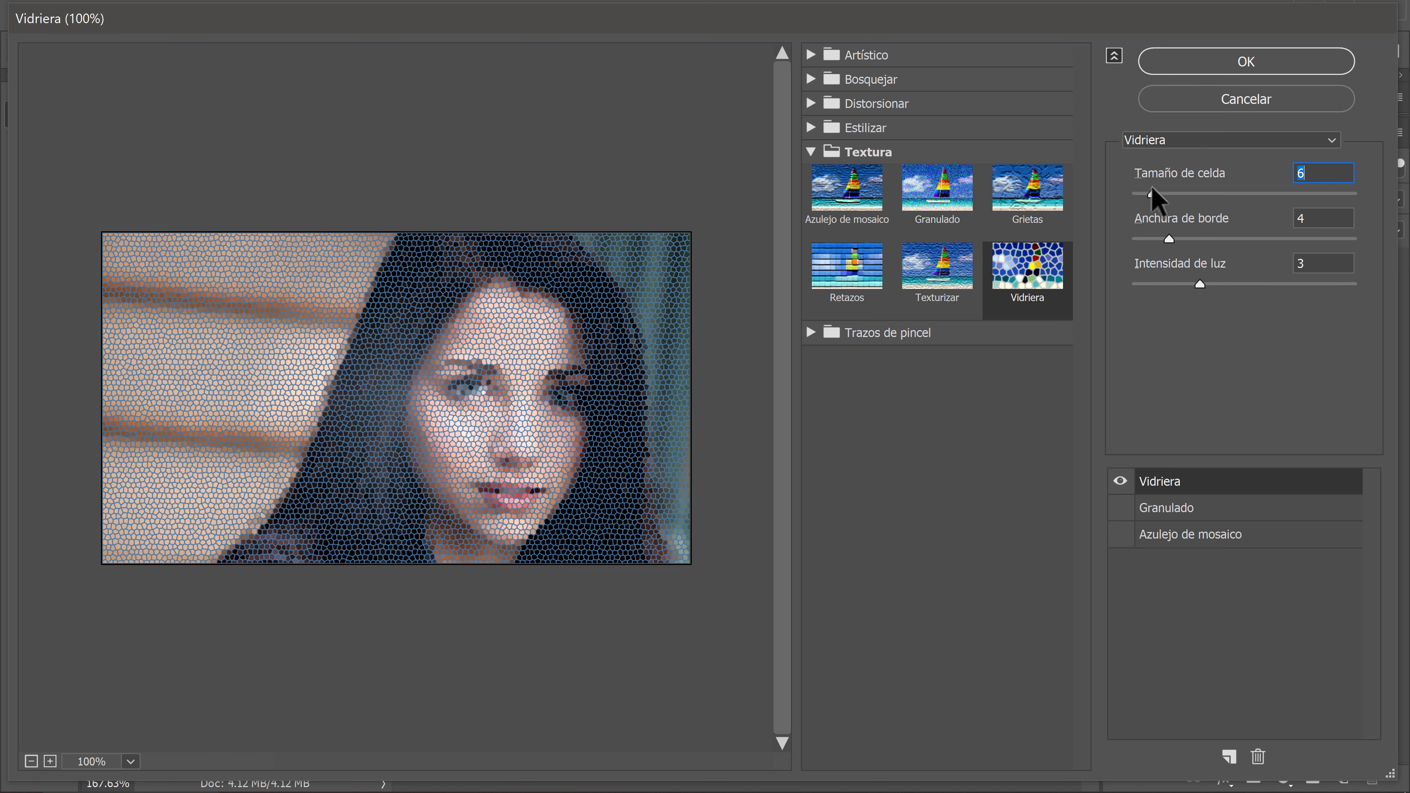
mouse_move(1168, 242)
left_mouse_down()
mouse_move(1139, 236)
mouse_move(1261, 236)
mouse_move(1095, 233)
left_mouse_up()
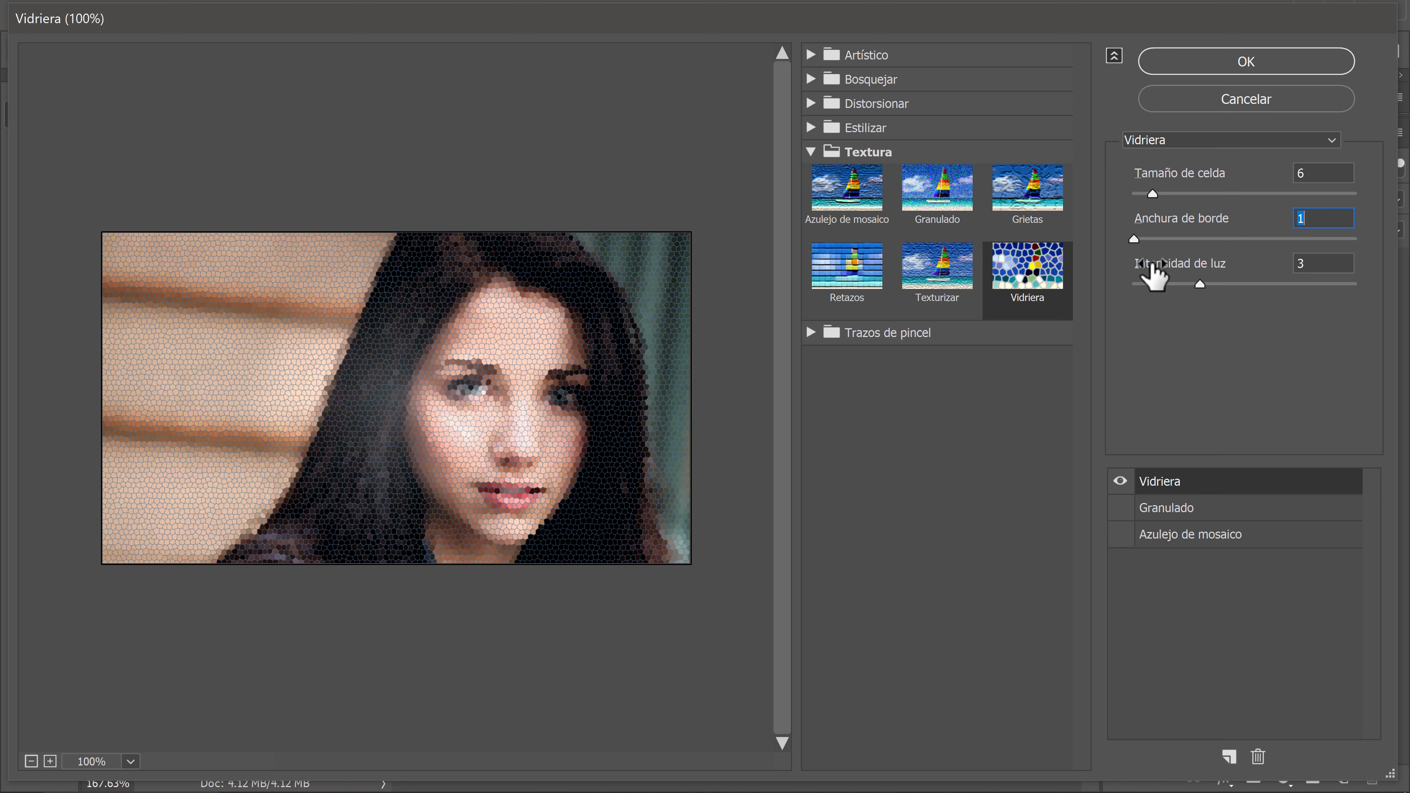
mouse_move(1196, 285)
left_mouse_down()
mouse_move(1118, 288)
mouse_move(1335, 281)
mouse_move(1105, 290)
left_mouse_up()
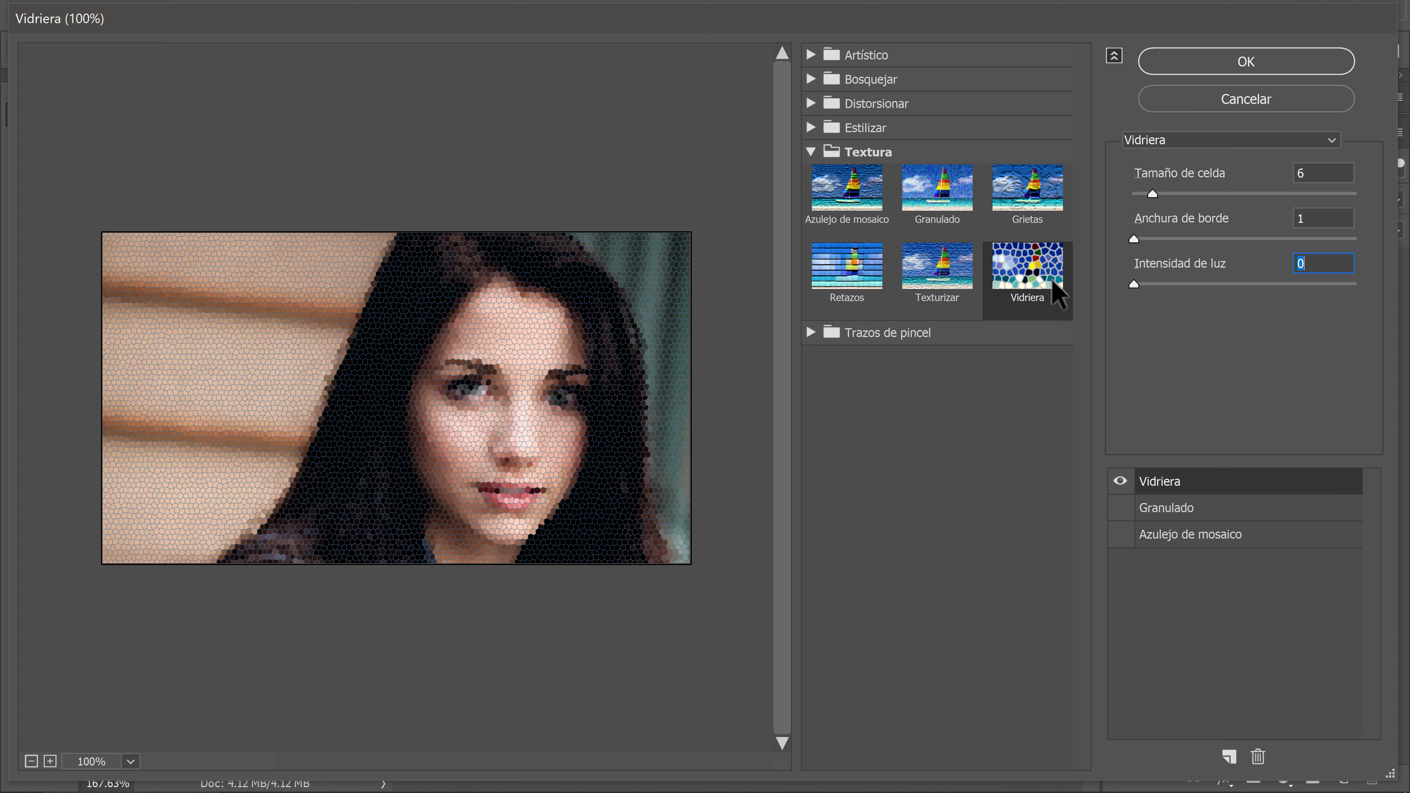
Switch the top effect back to Texturizar canvas and apply the Filter Gallery stack
left_click(936, 286)
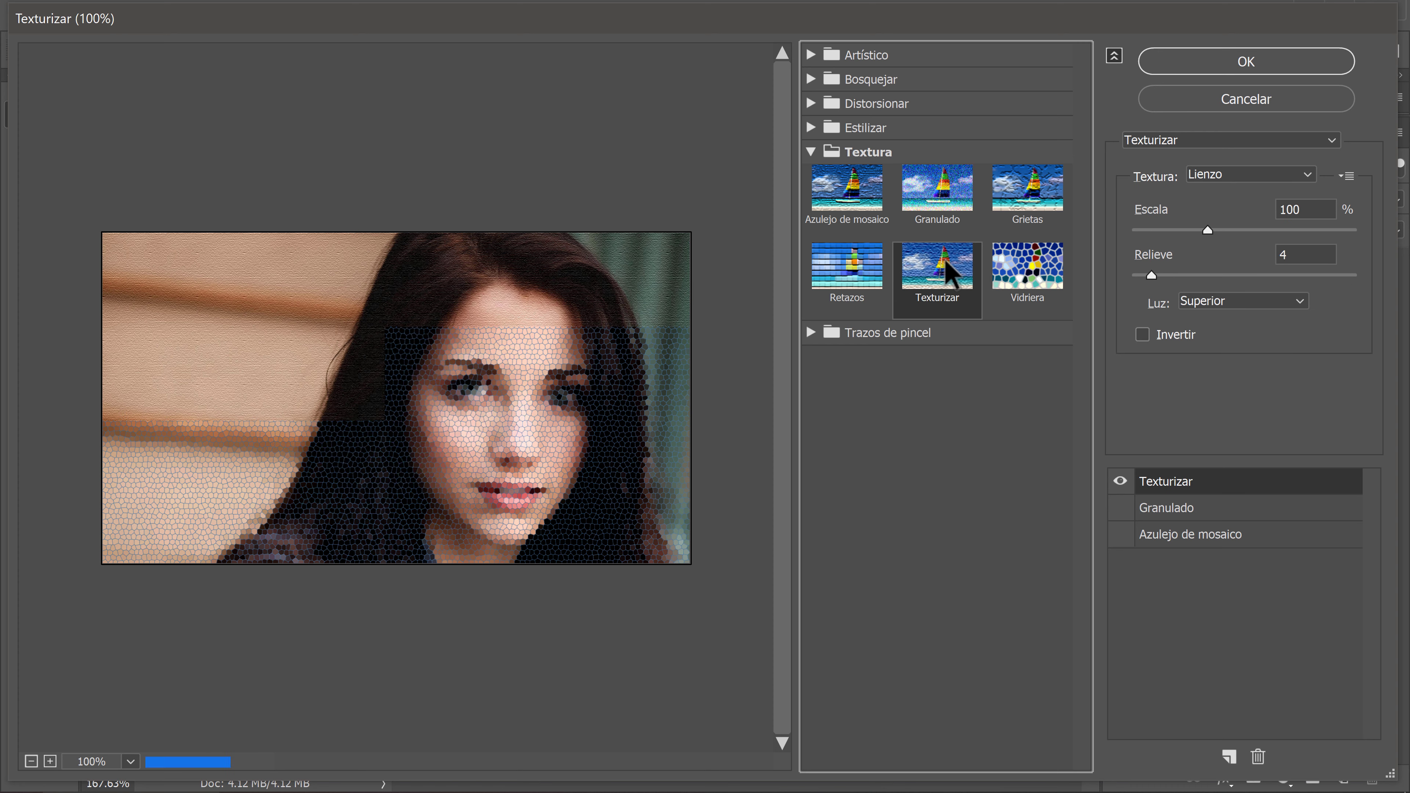
left_click(1243, 62)
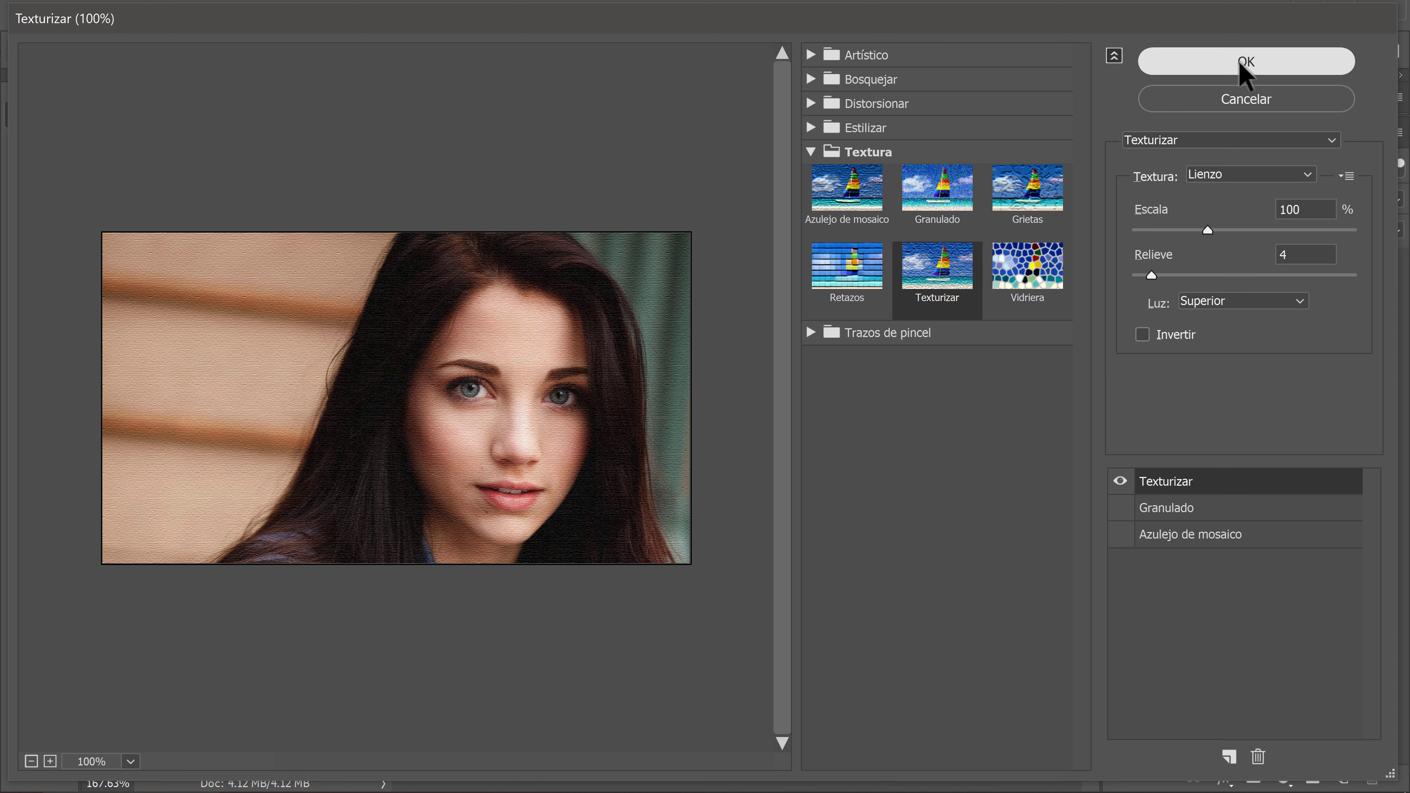